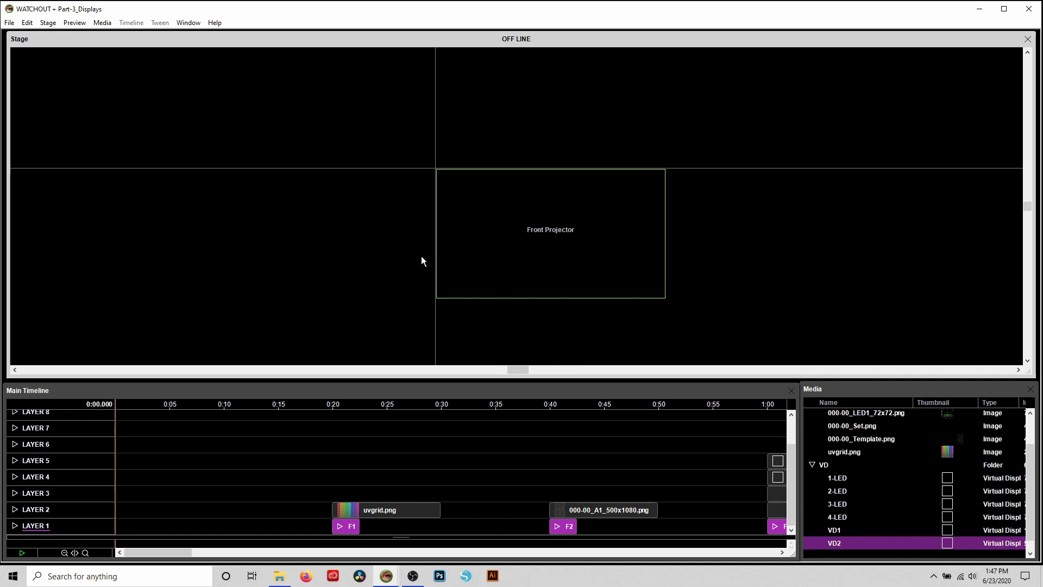
Add an HD-1080 (1920x1080) 2D display to the stage and position it just right of the Front Projector display.
{"action": "left_click", "coordinate": [48, 25]}
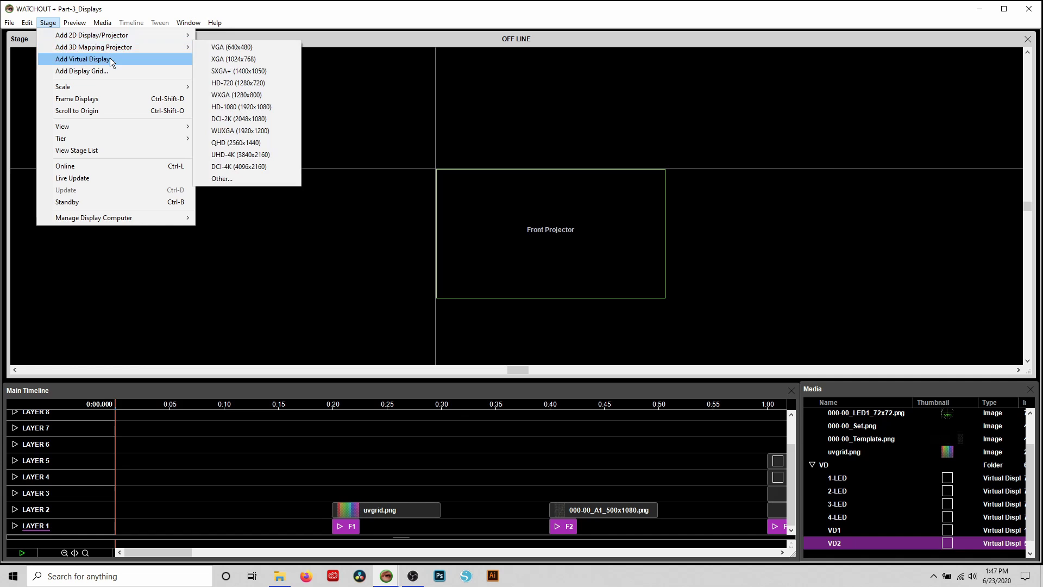
{"action": "mouse_move", "coordinate": [124, 36]}
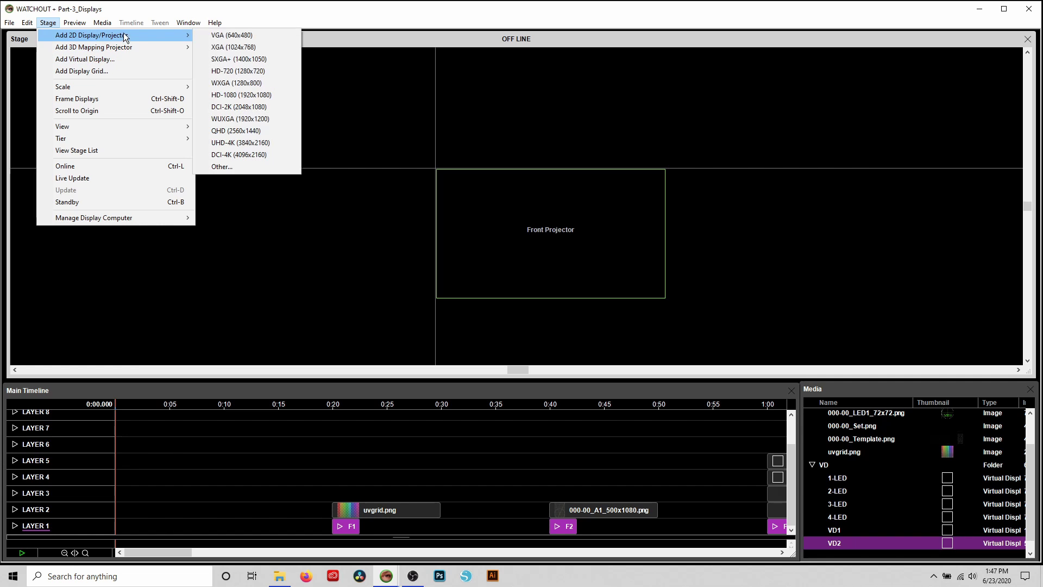
{"action": "left_click", "coordinate": [265, 95]}
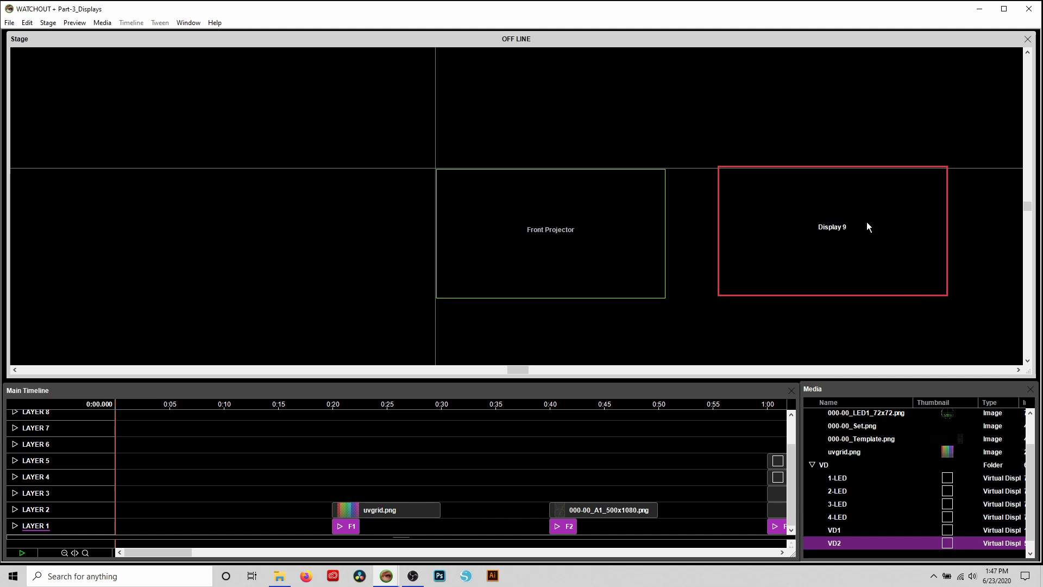
{"action": "left_click_drag", "start_coordinate": [837, 226], "coordinate": [797, 245]}
Paste a duplicate of Display 9, move it below and left of the original, and delete the duplicate.
{"action": "right_click", "coordinate": [796, 245]}
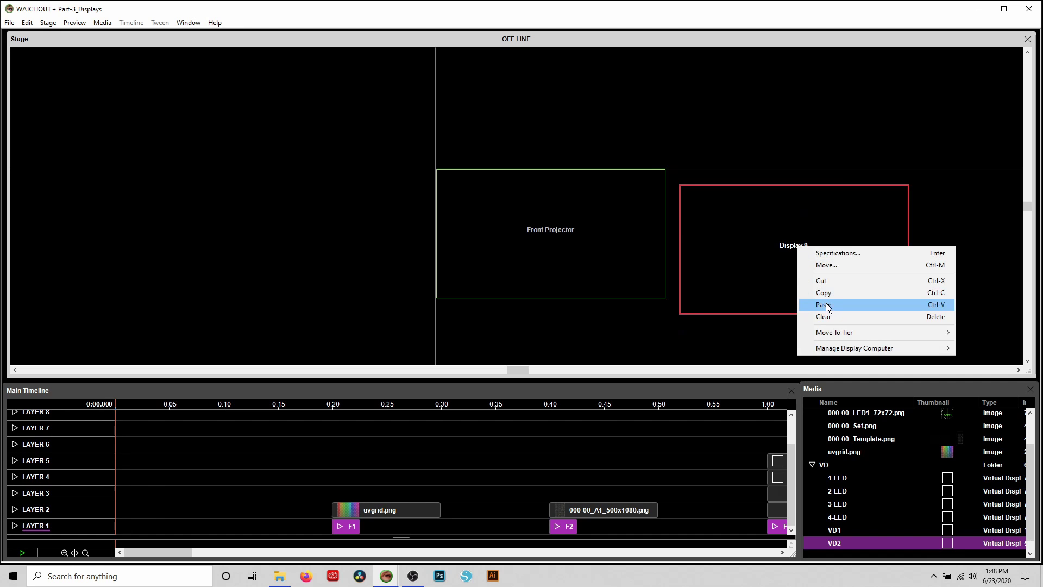
{"action": "left_click", "coordinate": [826, 305]}
{"action": "right_click", "coordinate": [797, 259]}
{"action": "left_click", "coordinate": [824, 315]}
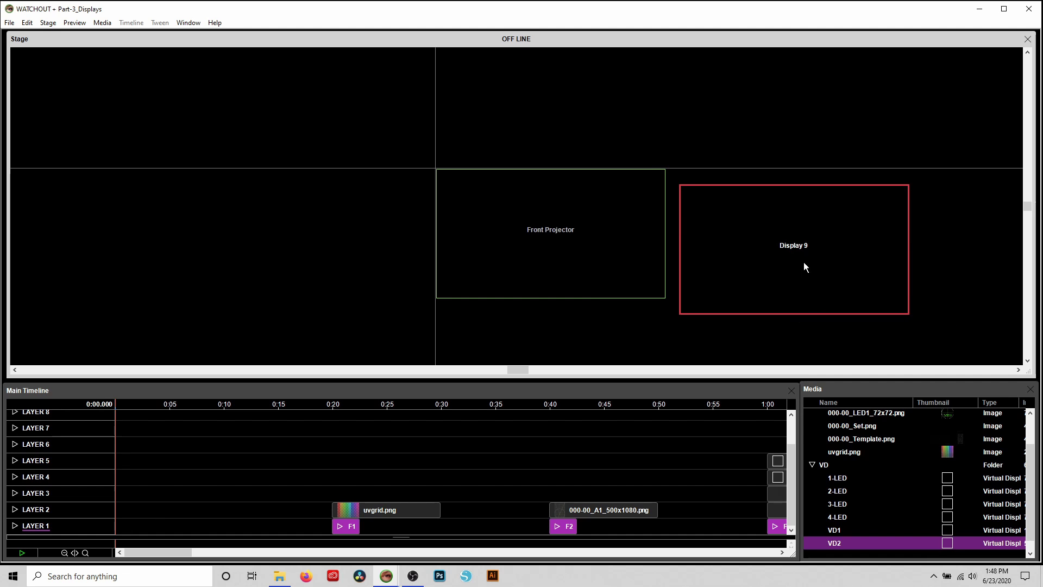
{"action": "left_click_drag", "start_coordinate": [794, 245], "coordinate": [707, 275]}
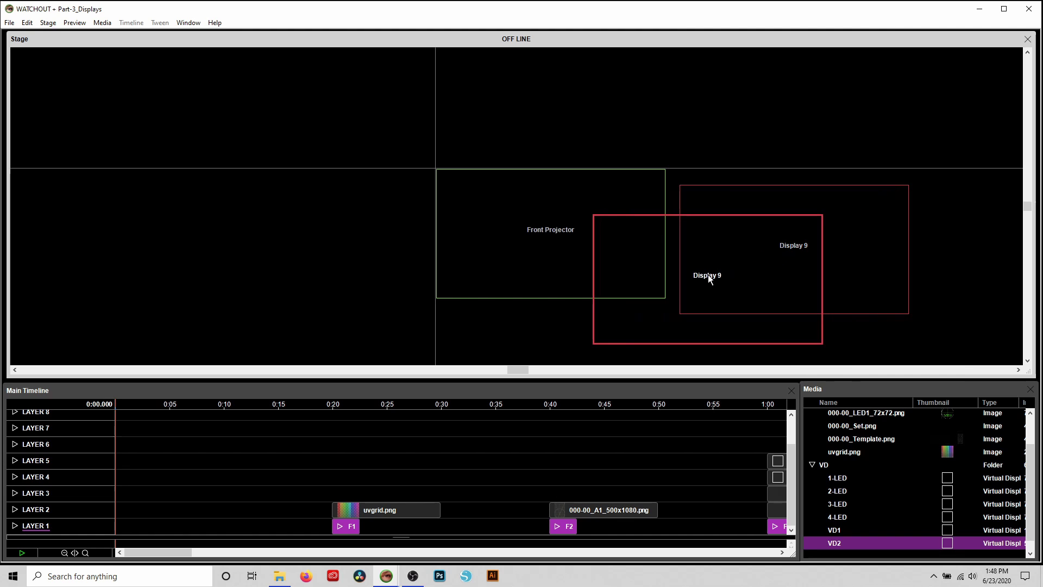
{"action": "key", "text": "Delete"}
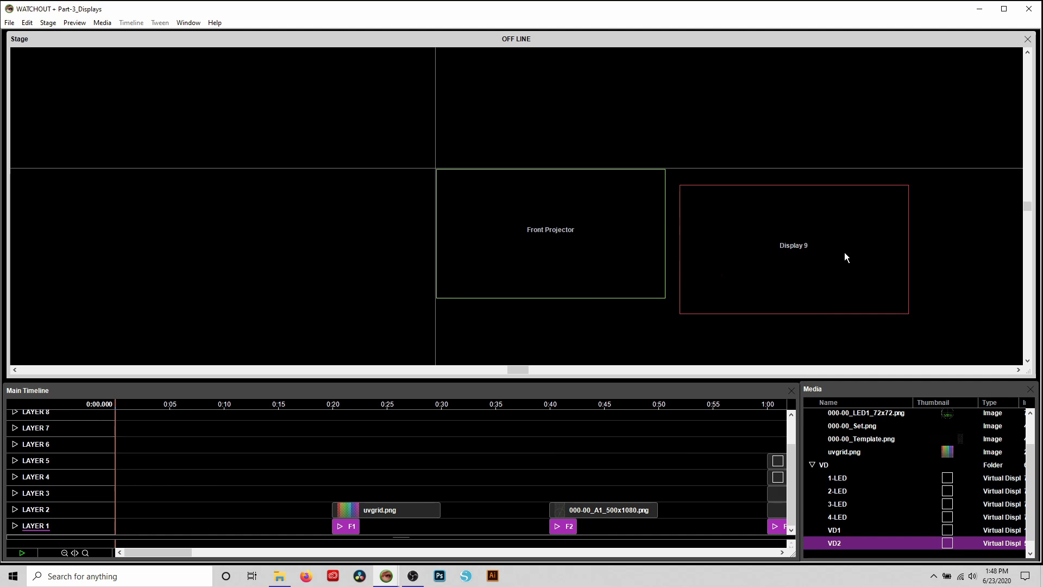
Open the specifications of Display 9 and rename it "Front proj", leaving the computer field empty.
{"action": "double_click", "coordinate": [793, 243]}
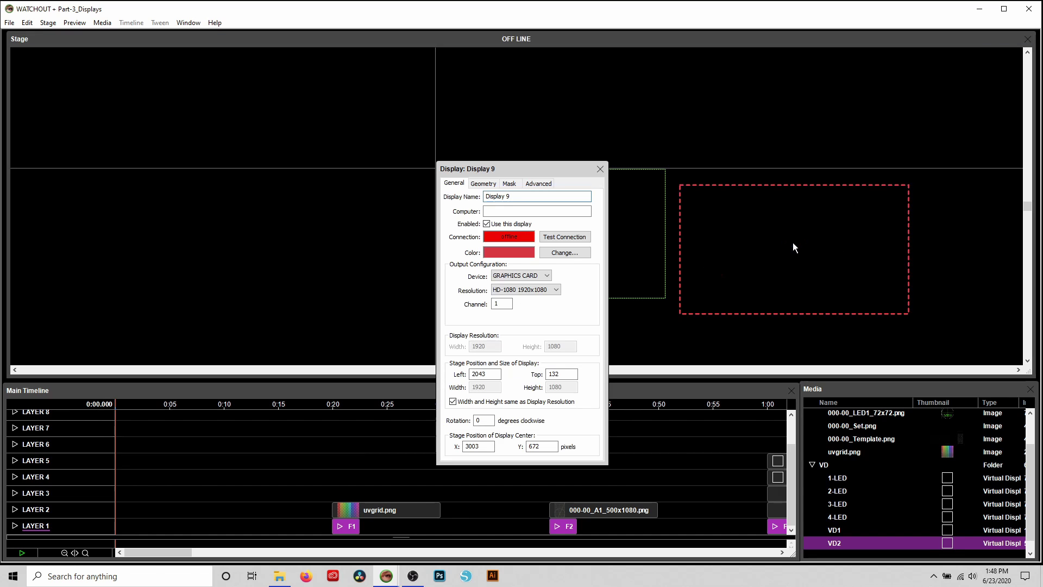
{"action": "left_click_drag", "start_coordinate": [567, 170], "coordinate": [480, 92]}
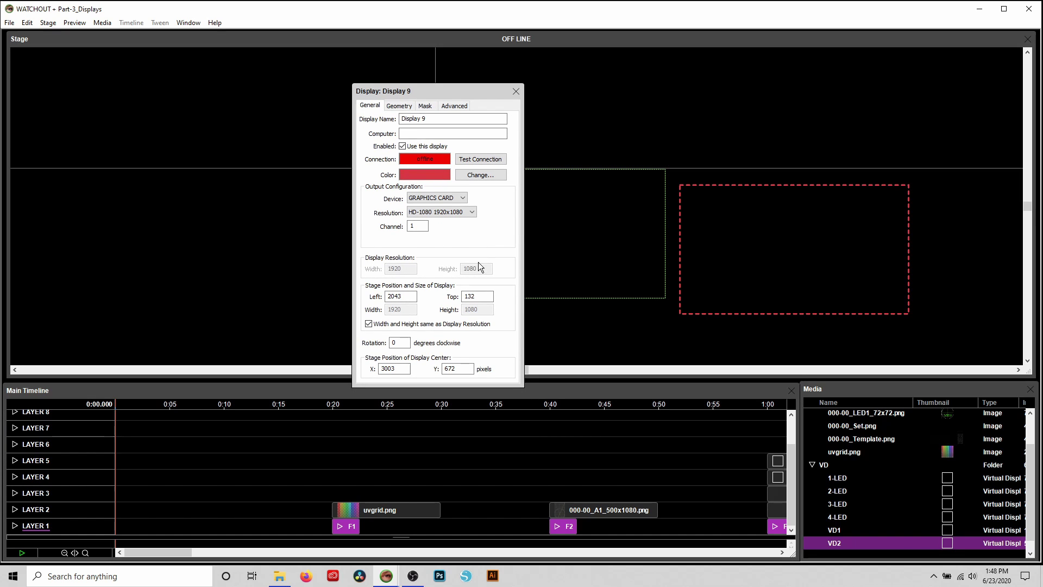
{"action": "left_click_drag", "start_coordinate": [429, 118], "coordinate": [382, 124]}
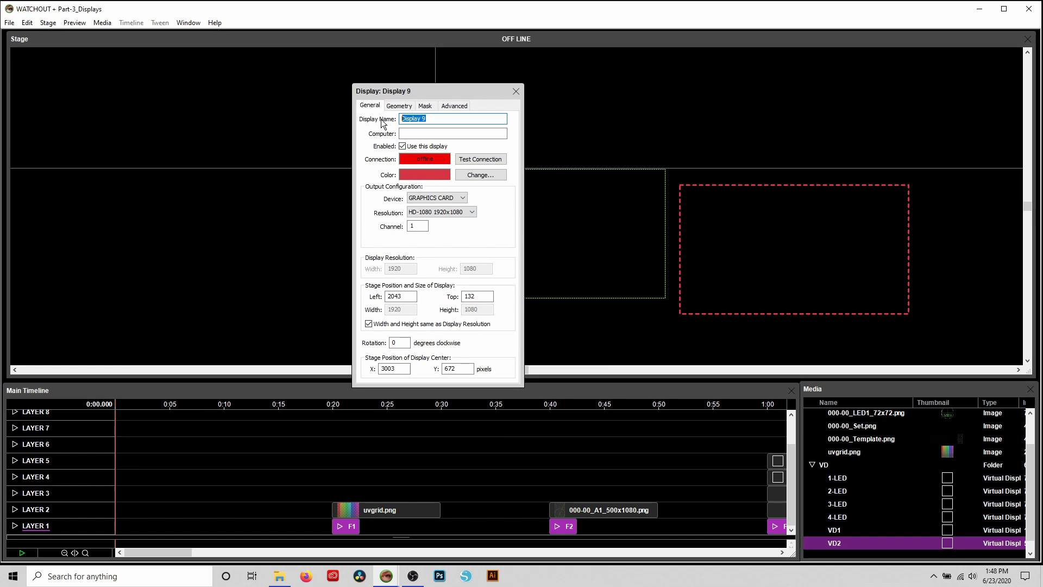
{"action": "type", "text": "Front proj"}
{"action": "left_click", "coordinate": [411, 132]}
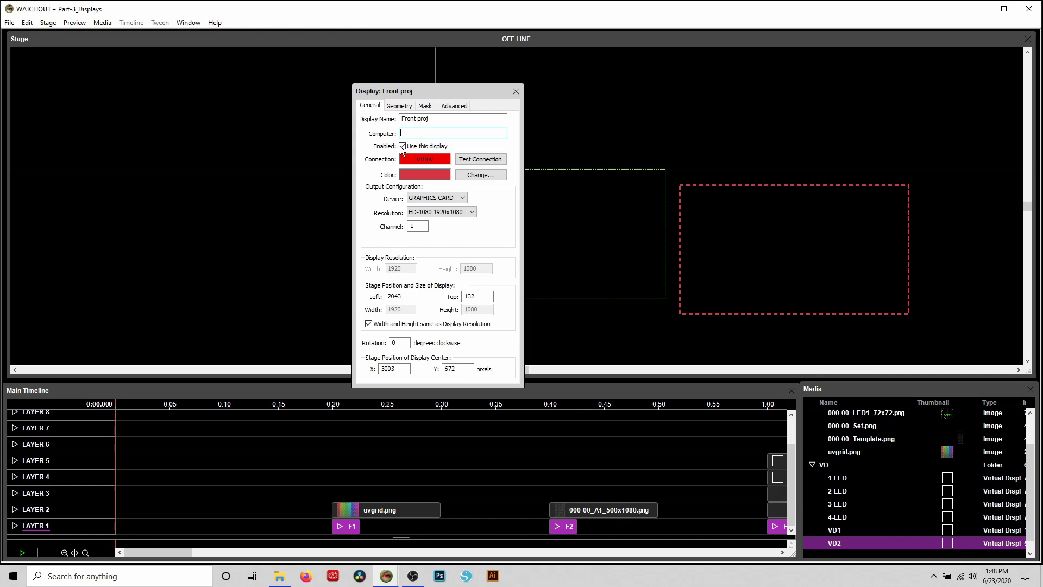
Change the Front proj display's color to violet (RGB 102, 30, 236).
{"action": "left_click", "coordinate": [474, 174]}
{"action": "left_click", "coordinate": [211, 54]}
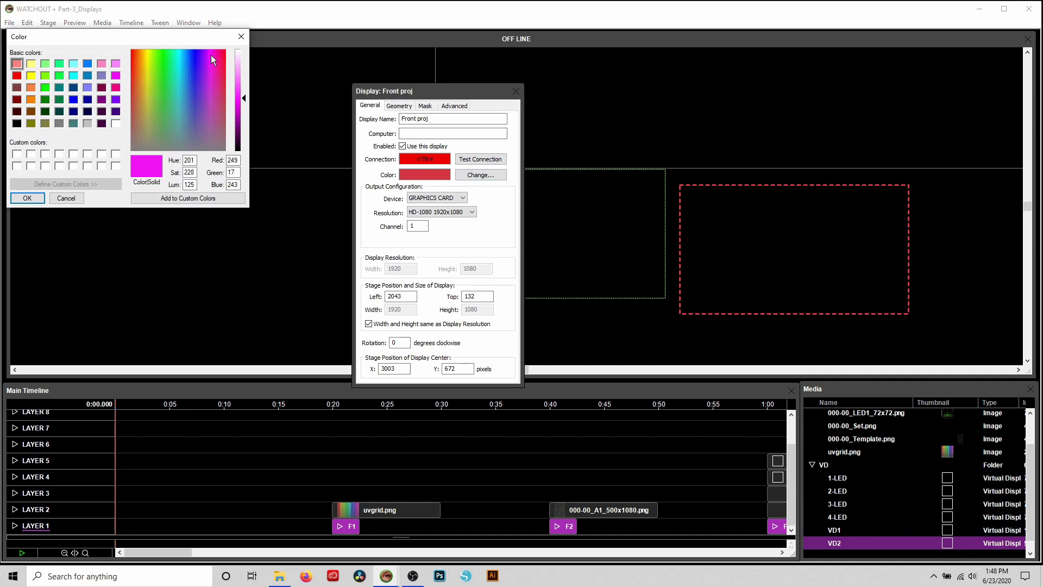
{"action": "left_click", "coordinate": [200, 67]}
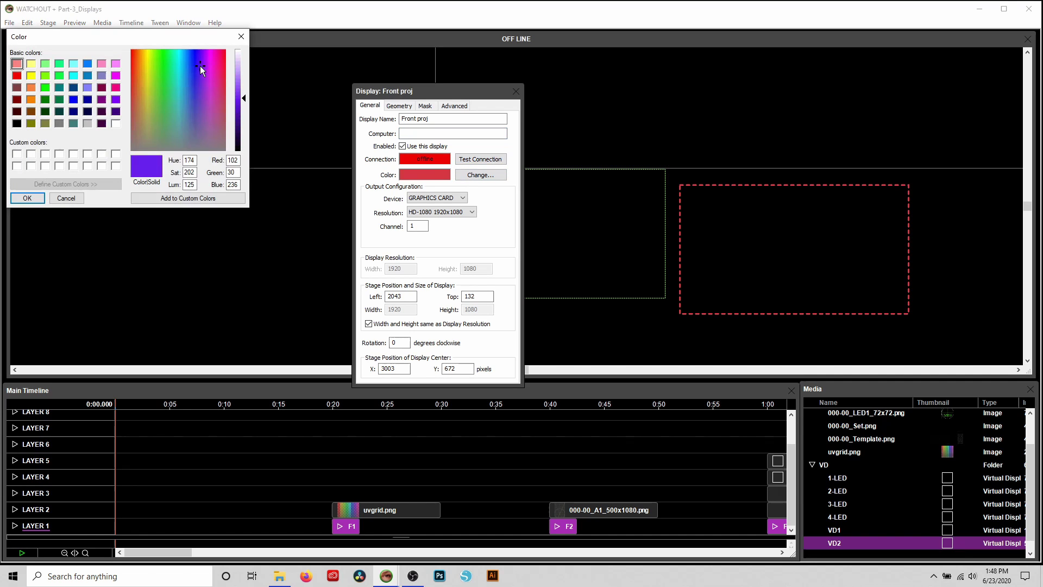
{"action": "left_click", "coordinate": [32, 199]}
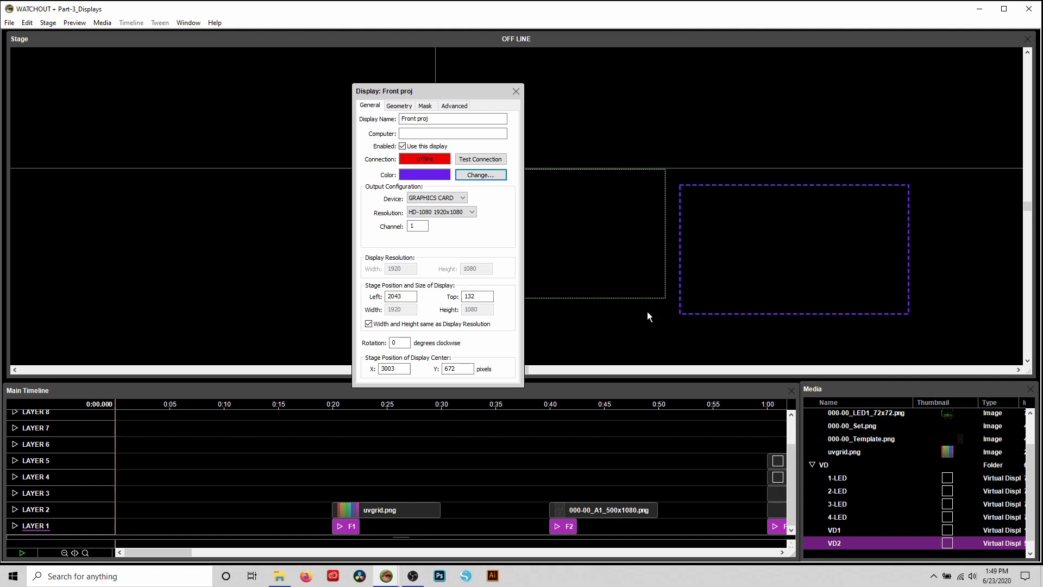
Set the Front proj display's rotation to 90 degrees clockwise and return it to 0.
{"action": "double_click", "coordinate": [397, 342]}
{"action": "type", "text": "90"}
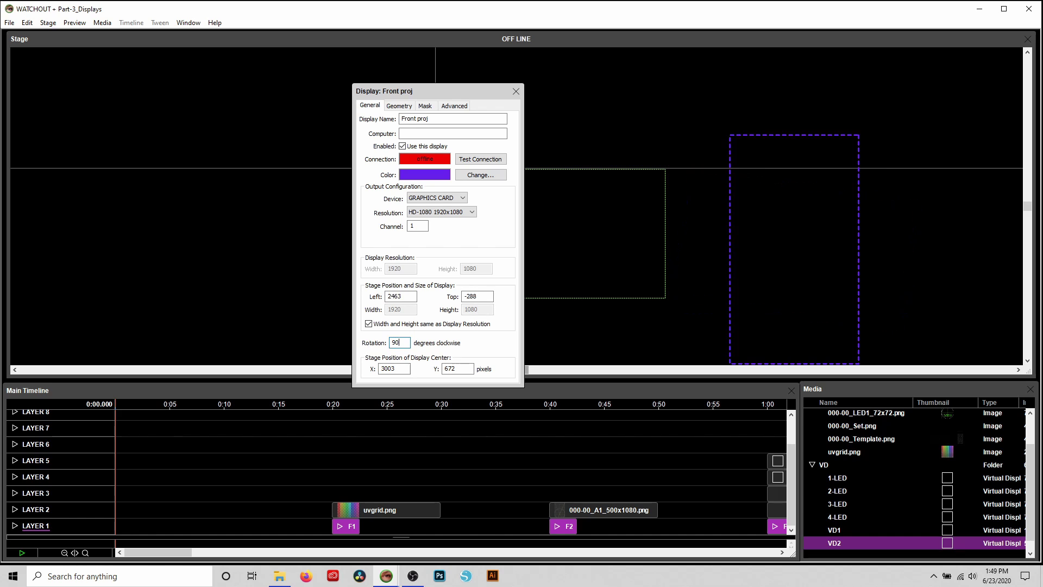
{"action": "double_click", "coordinate": [398, 342]}
{"action": "type", "text": "0"}
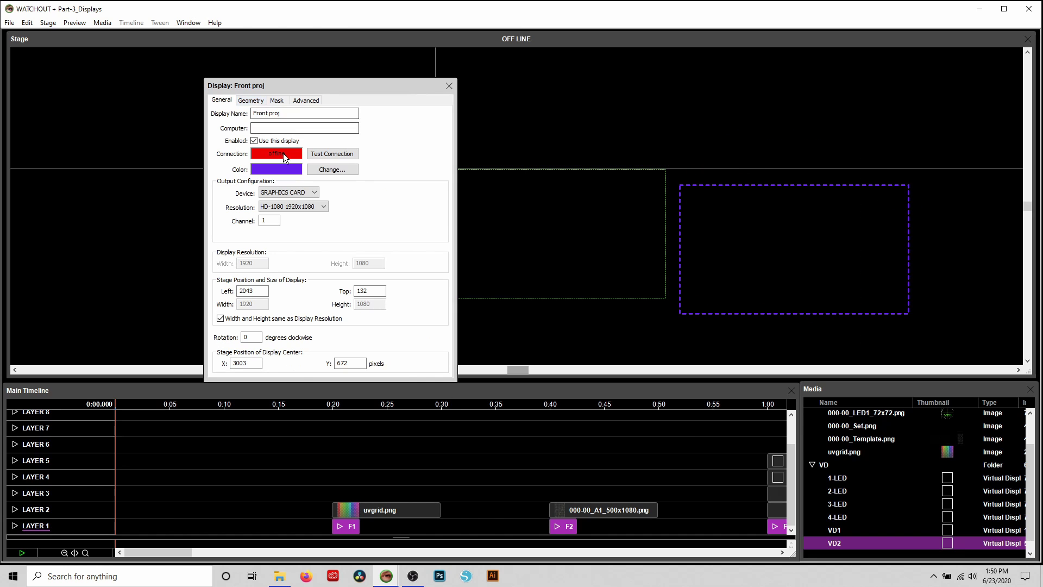
Review the Front proj display's geometry correction, mask types, and advanced color and soft-edge settings.
{"action": "left_click", "coordinate": [251, 100]}
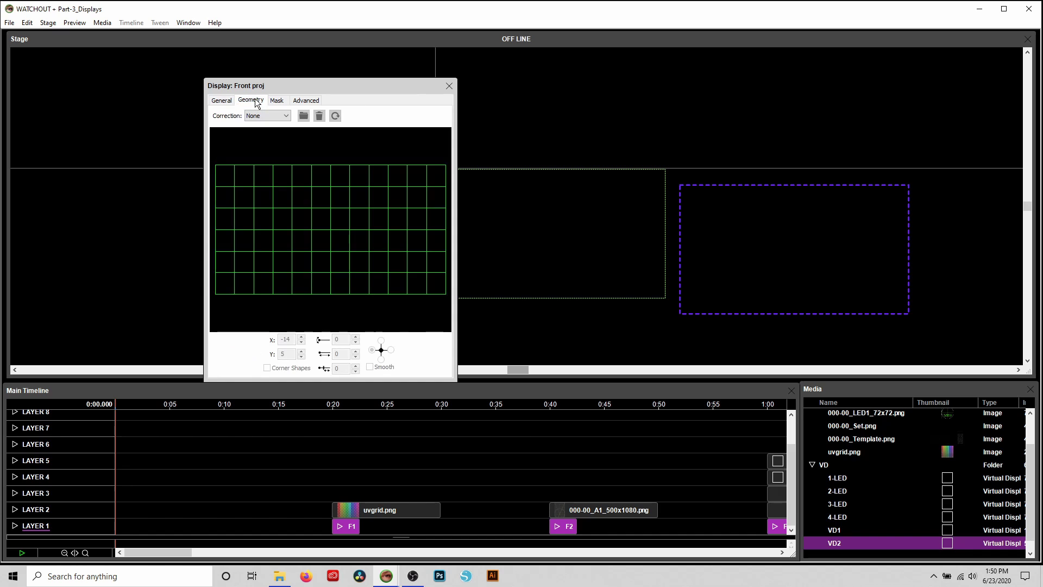
{"action": "left_click", "coordinate": [277, 101]}
{"action": "left_click", "coordinate": [306, 100]}
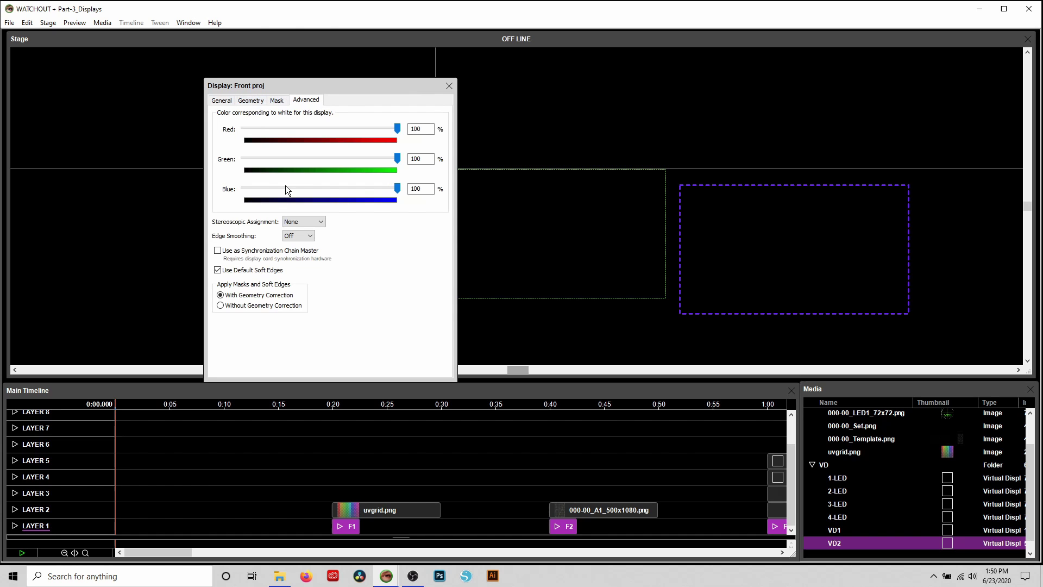
{"action": "left_click", "coordinate": [247, 101]}
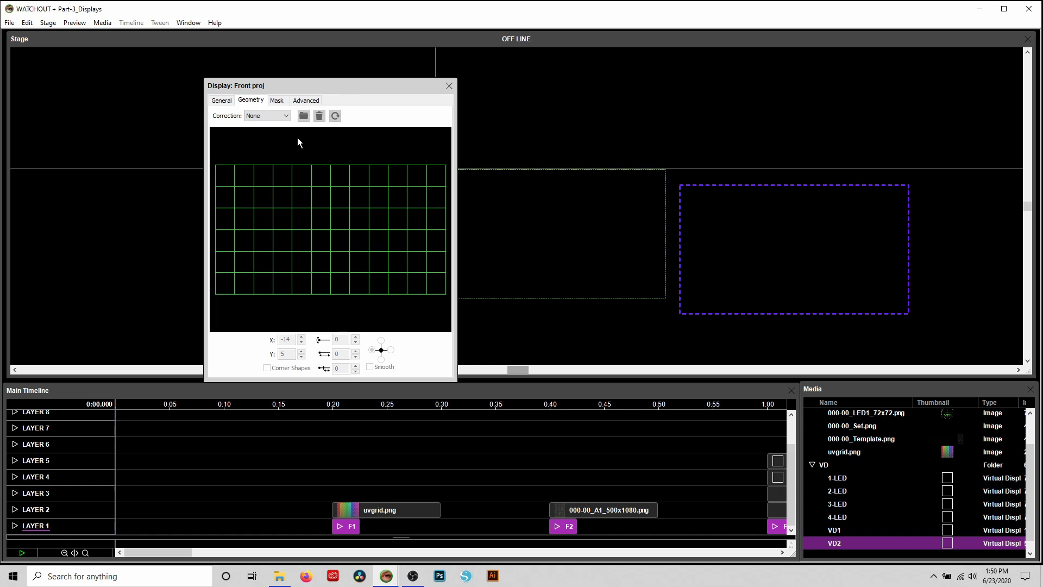
{"action": "left_click", "coordinate": [278, 100]}
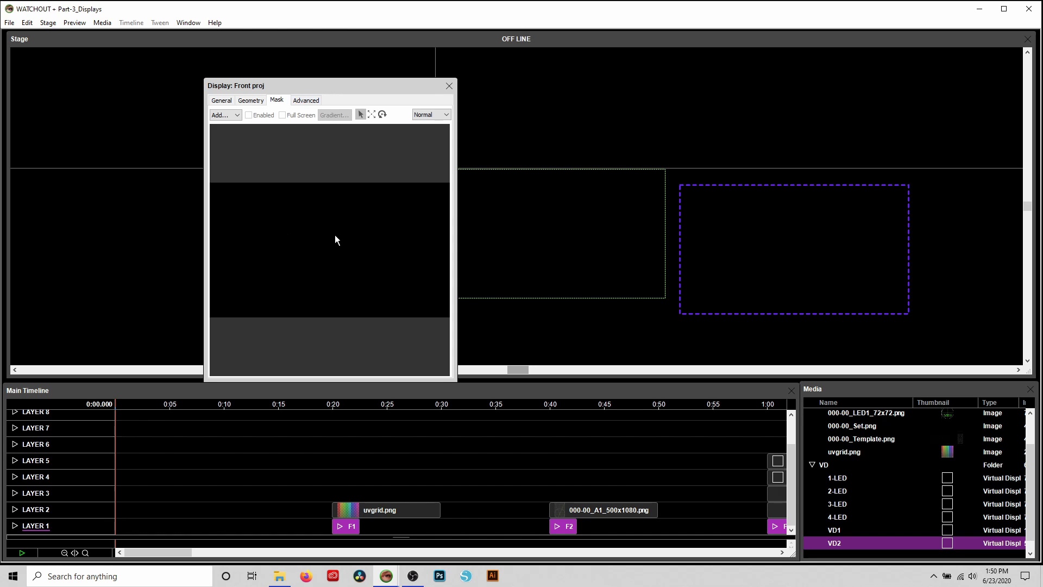
{"action": "left_click", "coordinate": [235, 115]}
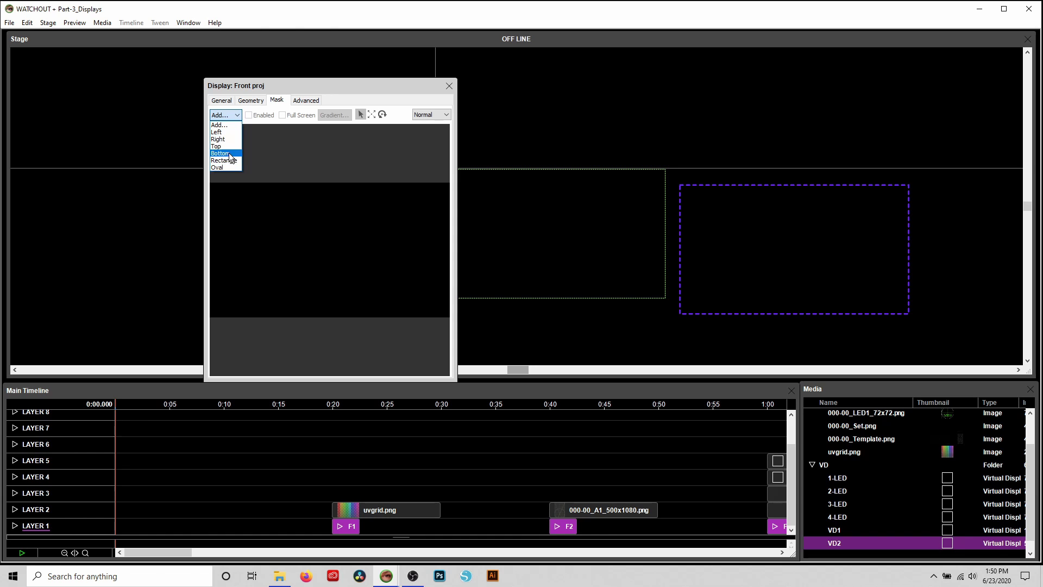
{"action": "left_click", "coordinate": [315, 100]}
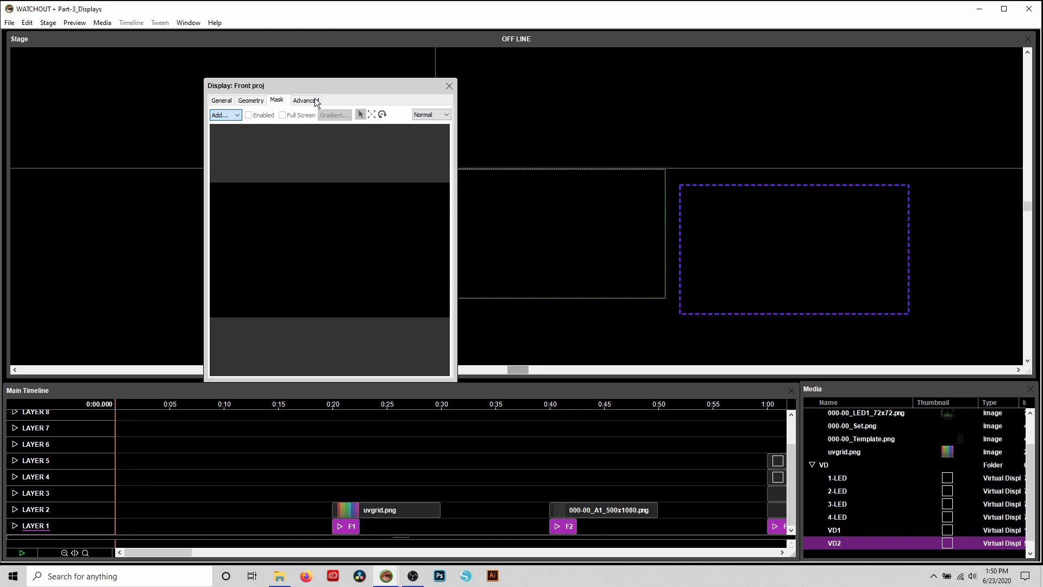
{"action": "left_click", "coordinate": [305, 101]}
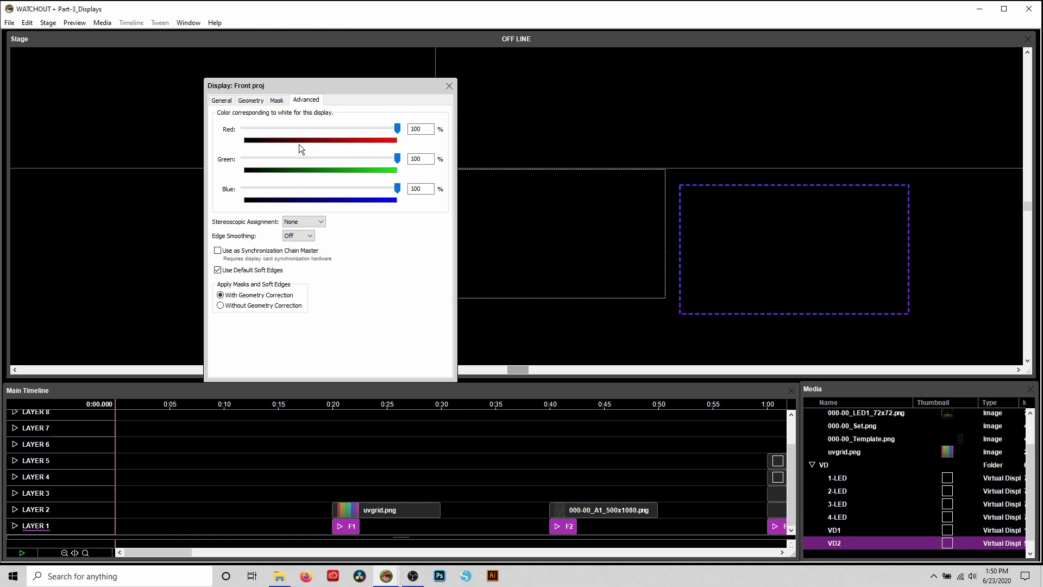
{"action": "left_click", "coordinate": [227, 101]}
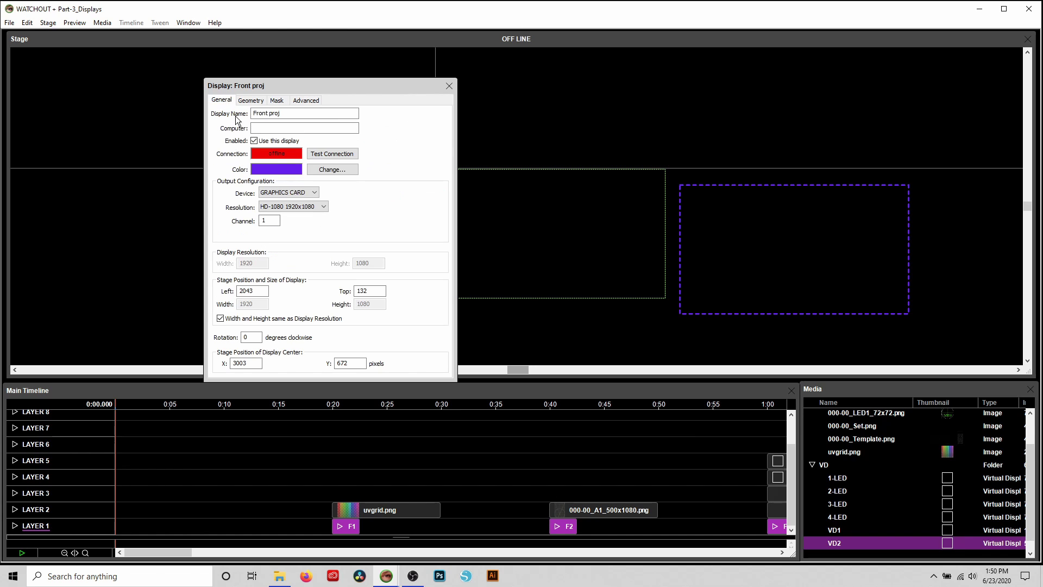
Close the specifications of the Front proj display and delete it from the stage.
{"action": "left_click", "coordinate": [448, 86]}
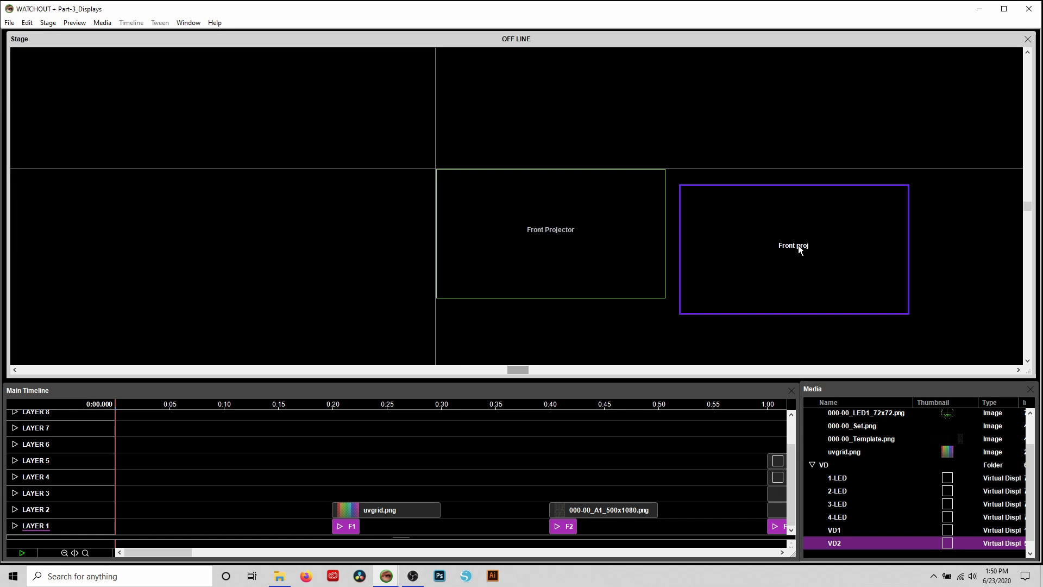
{"action": "key", "text": "Delete"}
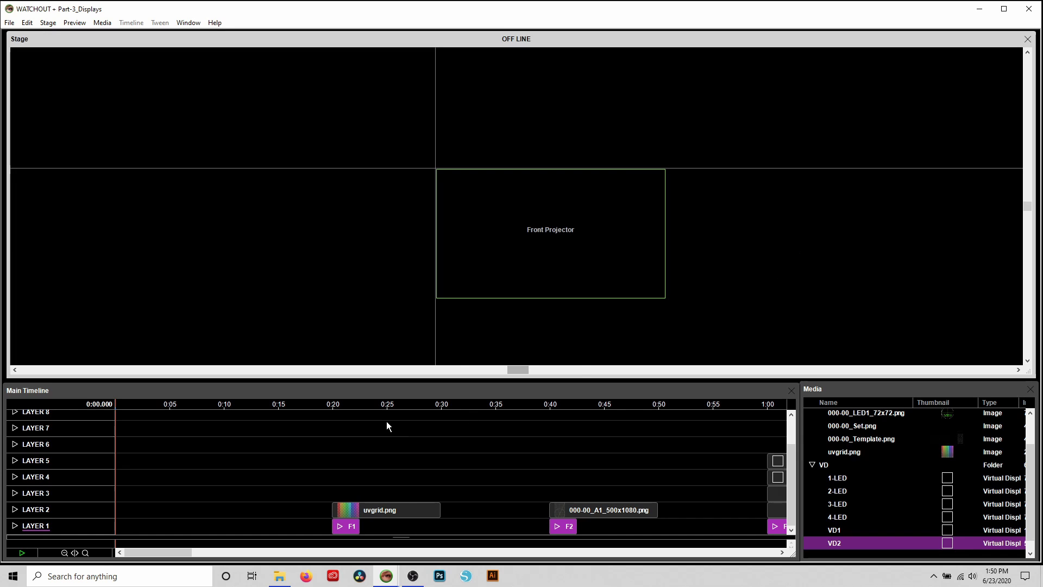
Move the main timeline to about 0:21.5 within the uvgrid.png cue so the image shows on the stage.
{"action": "left_click", "coordinate": [325, 402]}
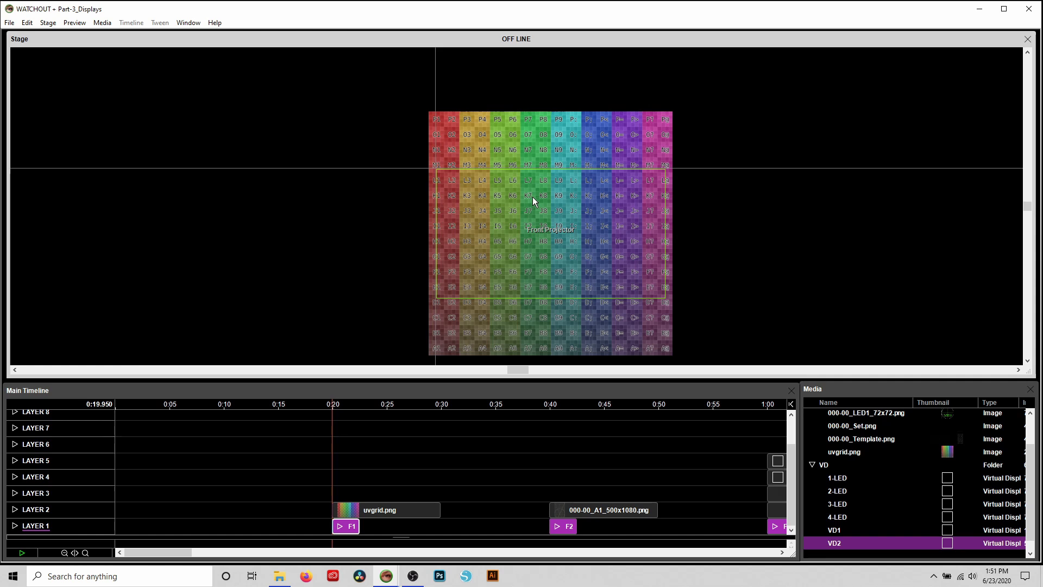
{"action": "left_click", "coordinate": [507, 430]}
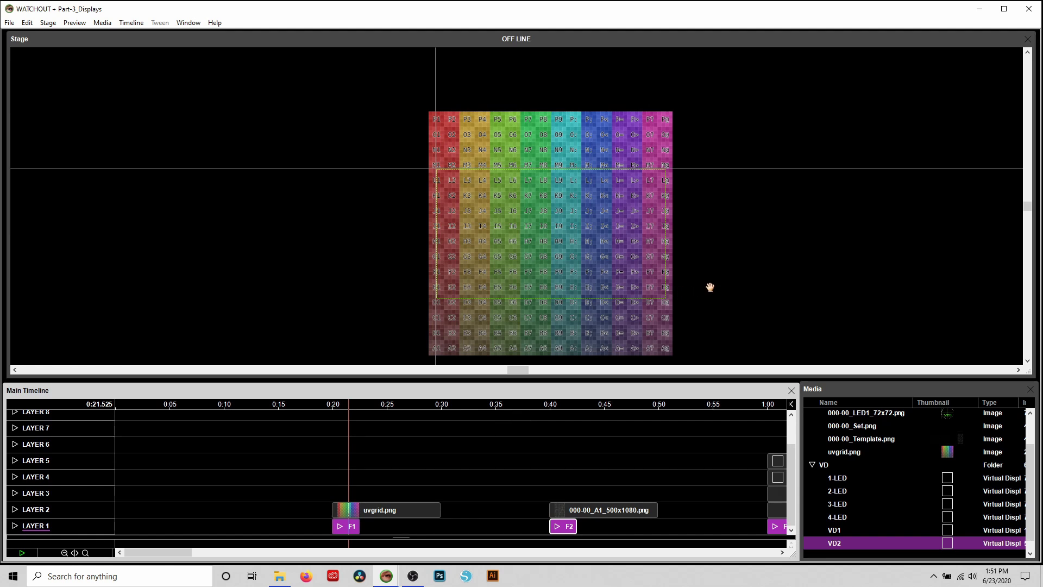
{"action": "left_click_drag", "start_coordinate": [715, 275], "coordinate": [565, 234]}
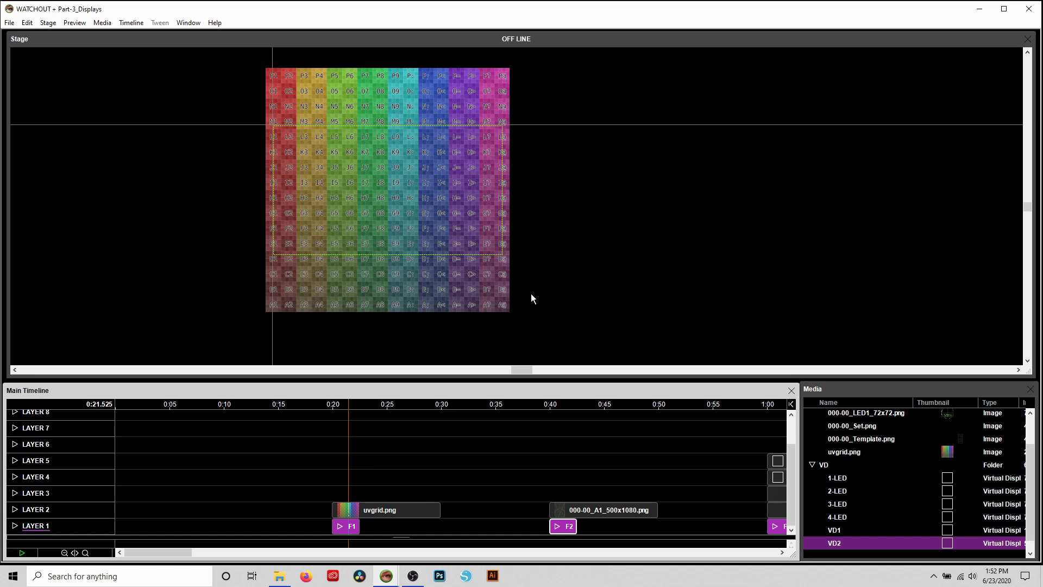
Start a new virtual display named "Test VD" and give it a light periwinkle-blue color.
{"action": "left_click", "coordinate": [47, 22]}
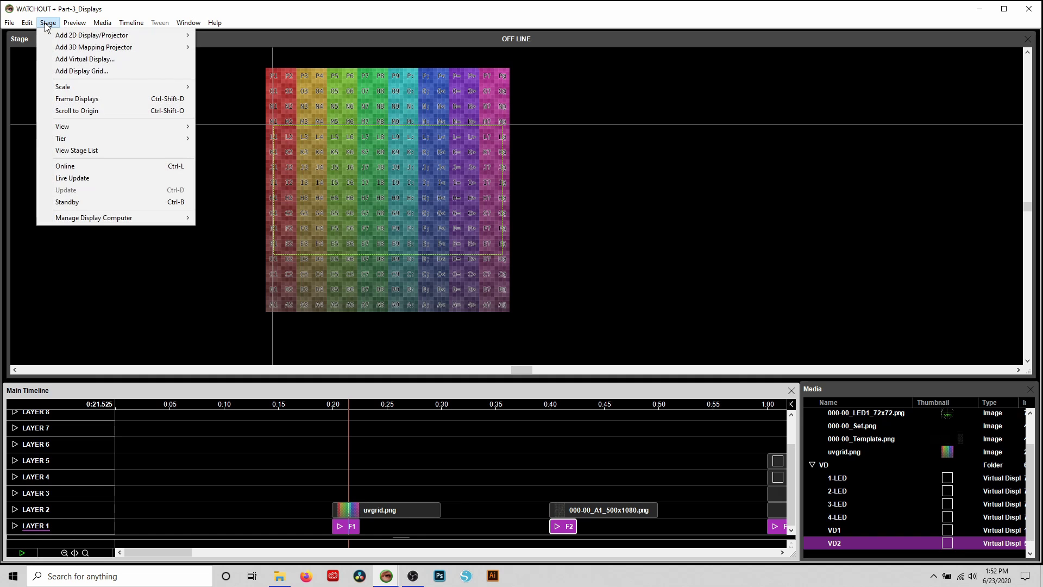
{"action": "left_click", "coordinate": [64, 58]}
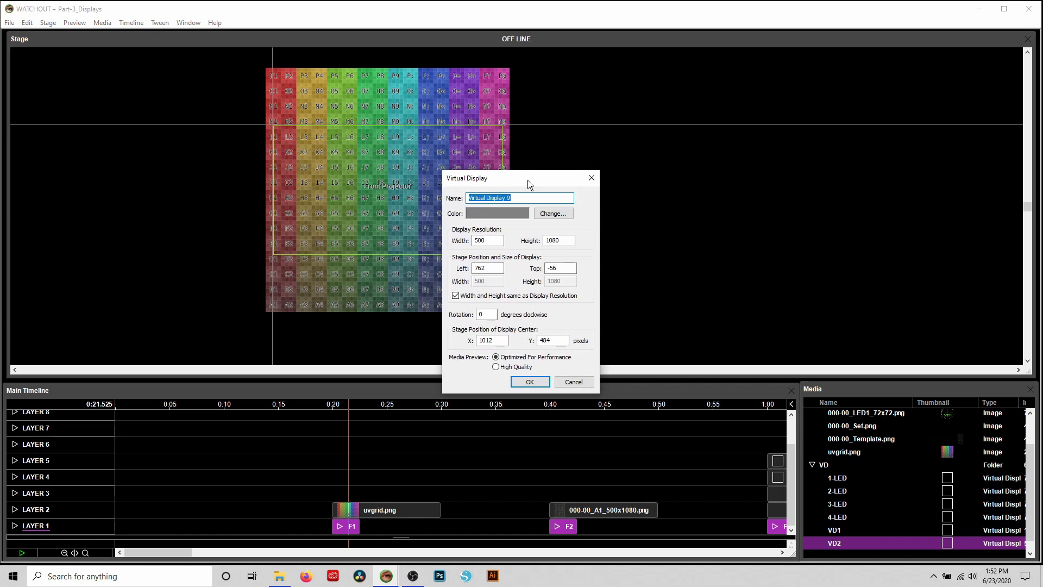
{"action": "left_click_drag", "start_coordinate": [527, 179], "coordinate": [576, 113]}
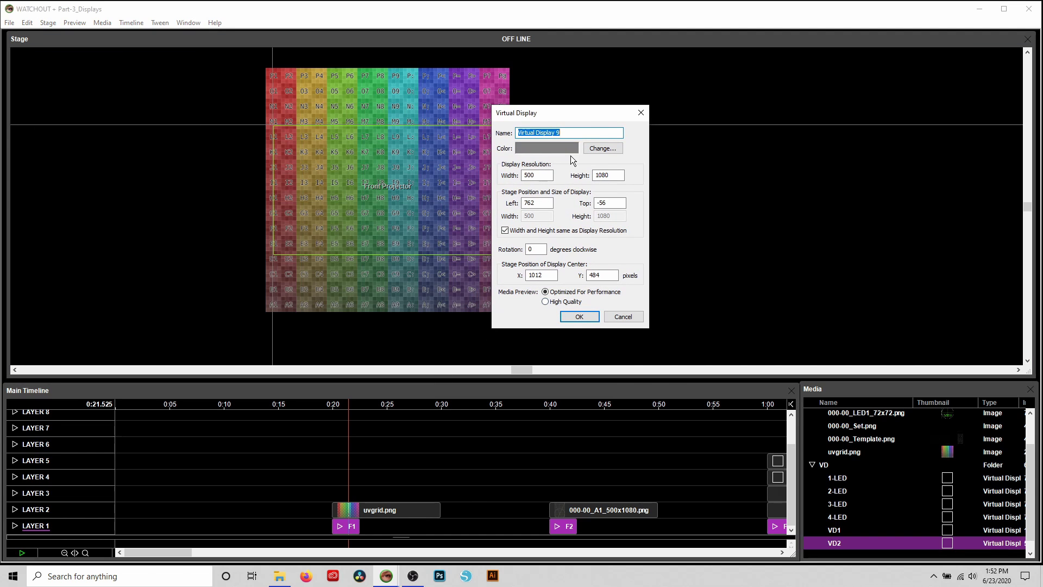
{"action": "type", "text": "Test VD"}
{"action": "left_click", "coordinate": [600, 149]}
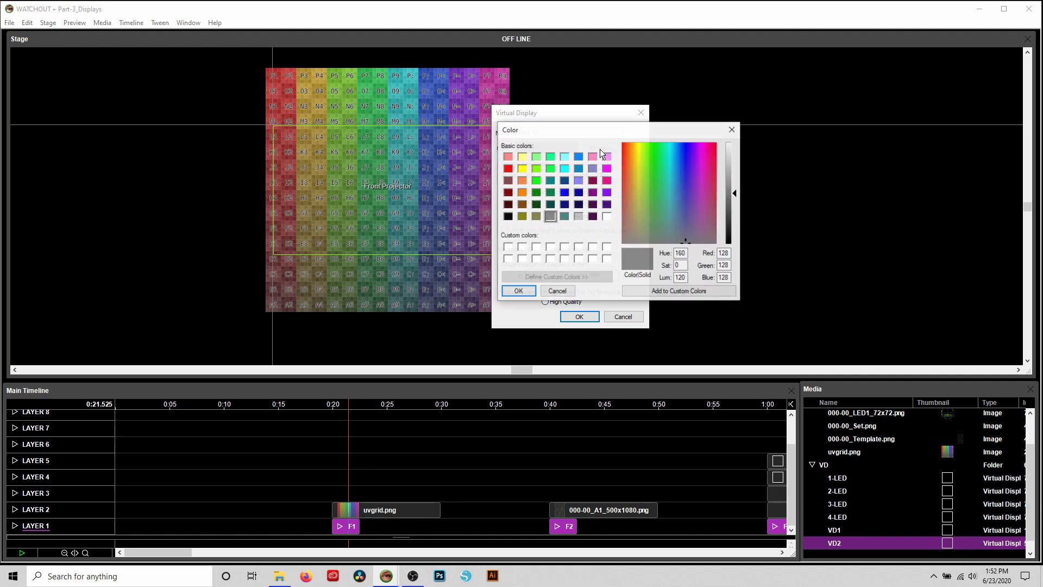
{"action": "left_click", "coordinate": [582, 179]}
{"action": "left_click", "coordinate": [518, 291]}
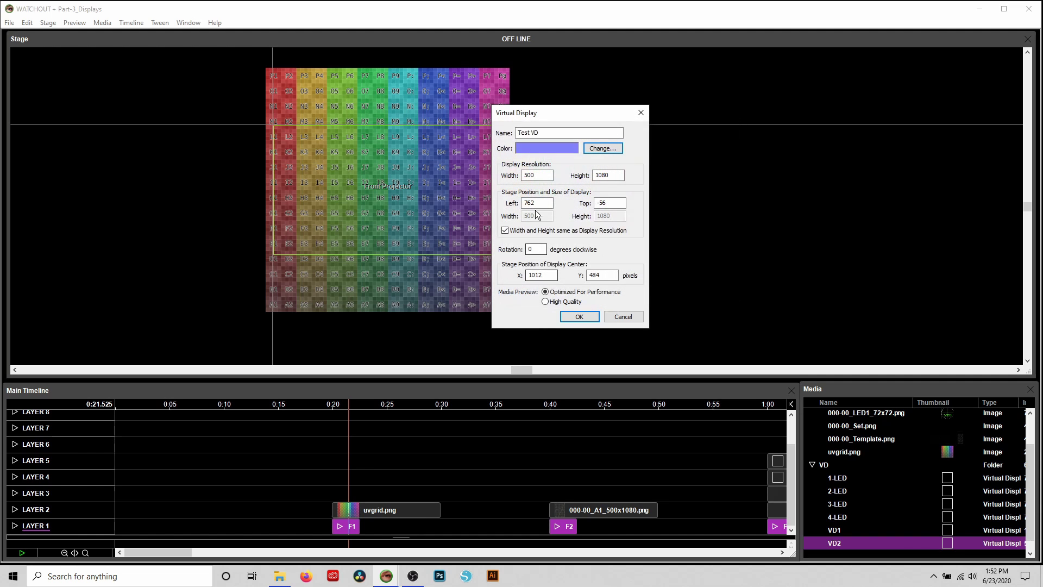
Create the Test VD virtual display at 500 × 1080 and move it to the empty stage area beside the Front Projector.
{"action": "double_click", "coordinate": [538, 175]}
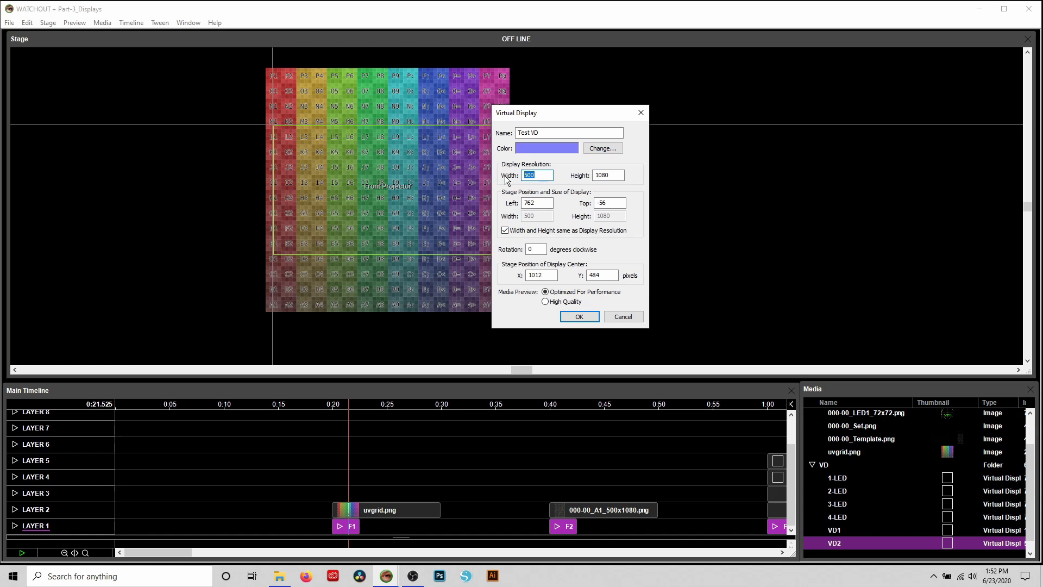
{"action": "key", "text": "Tab"}
{"action": "key", "text": "End"}
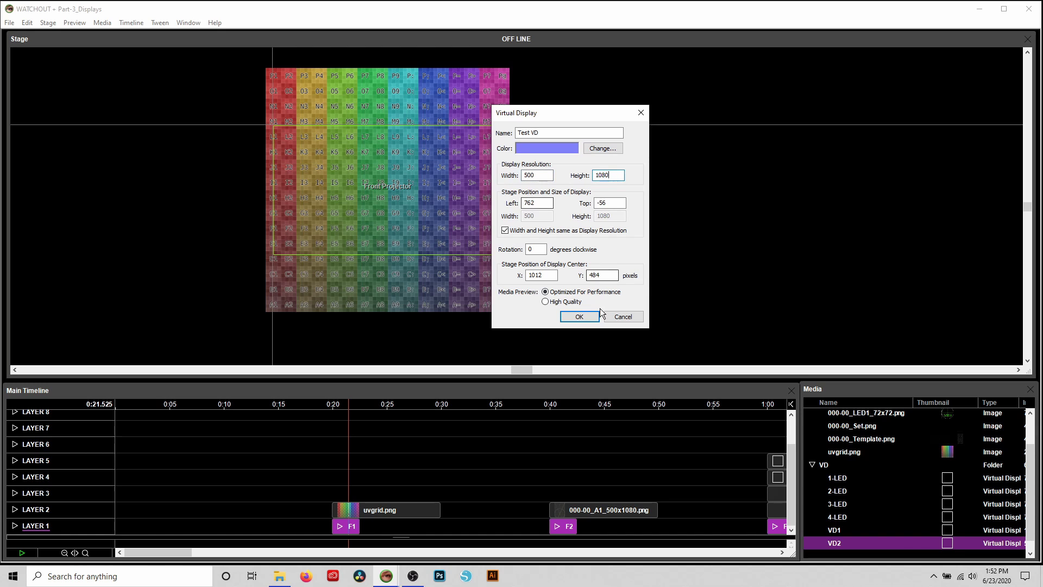
{"action": "left_click", "coordinate": [579, 317]}
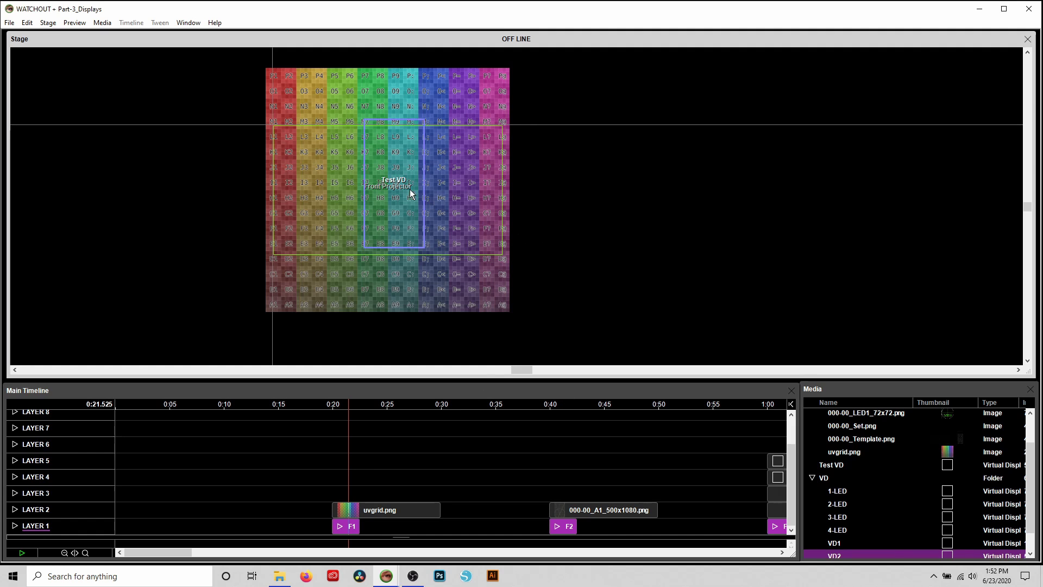
{"action": "left_click_drag", "start_coordinate": [389, 184], "coordinate": [658, 185]}
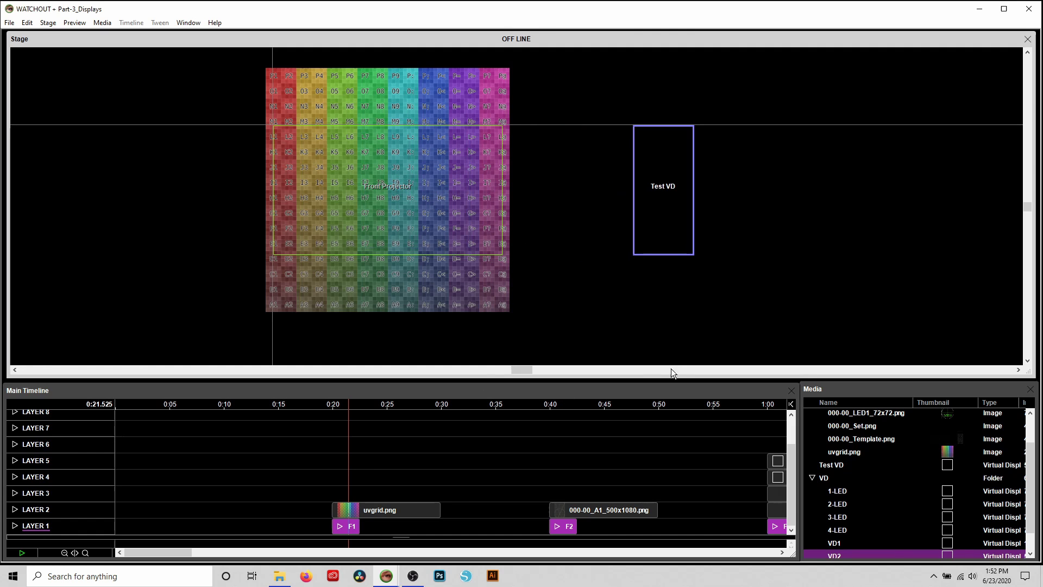
Play the main timeline from about 0:39.5 and stop it at about 0:40.7 within the 000-00_A1_500x1080.png cue.
{"action": "left_click", "coordinate": [536, 403]}
{"action": "key", "text": "space"}
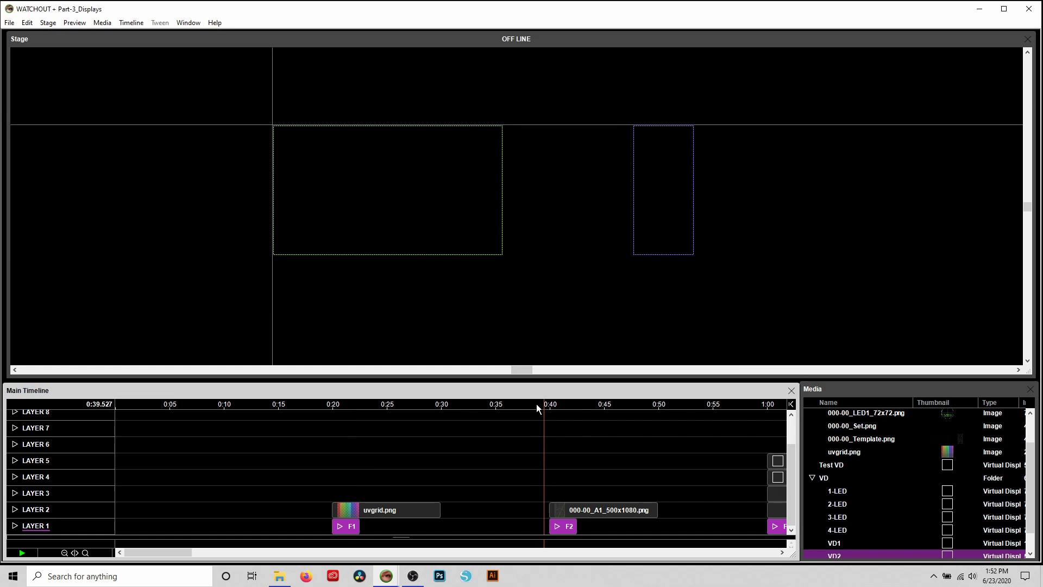
{"action": "key", "text": "space"}
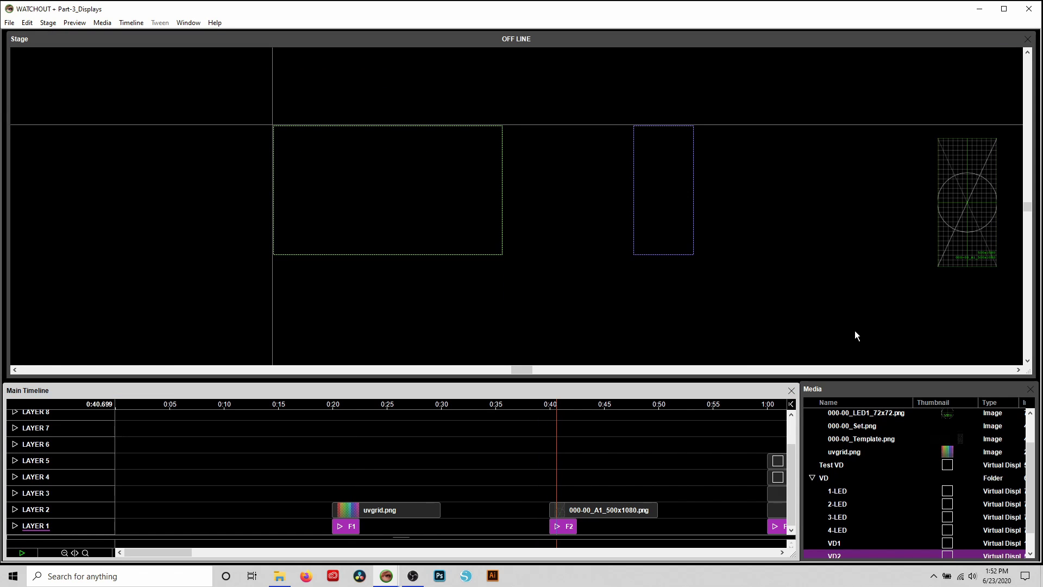
Move the 000-00_A1_500x1080.png image on the stage so it exactly covers the Test VD display.
{"action": "left_click_drag", "start_coordinate": [865, 298], "coordinate": [628, 270]}
{"action": "left_click", "coordinate": [580, 511]}
{"action": "left_click_drag", "start_coordinate": [766, 226], "coordinate": [598, 223]}
{"action": "left_click_drag", "start_coordinate": [391, 94], "coordinate": [619, 260]}
{"action": "left_click_drag", "start_coordinate": [630, 219], "coordinate": [616, 194]}
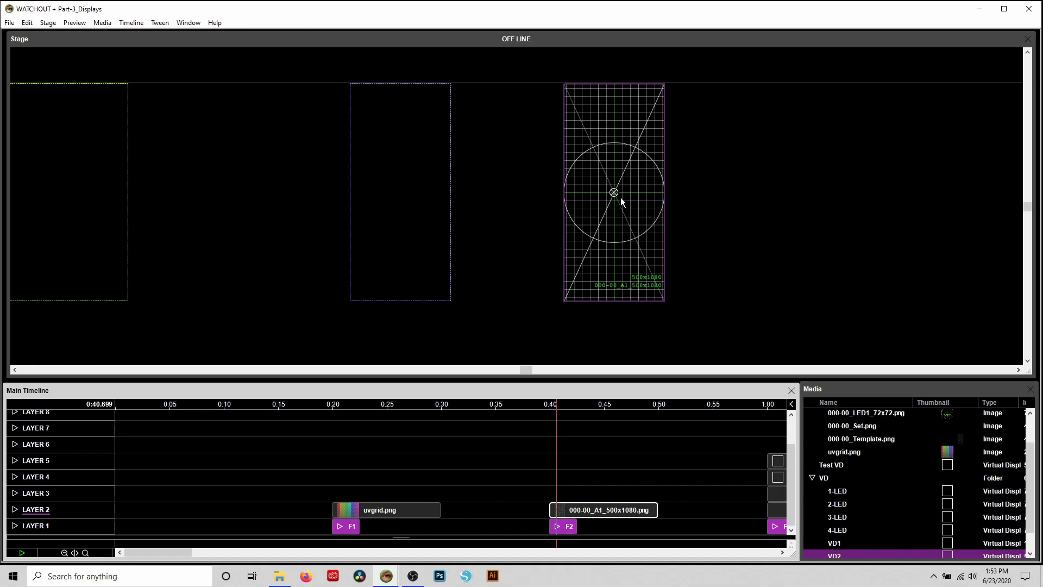
{"action": "left_click_drag", "start_coordinate": [599, 191], "coordinate": [400, 193]}
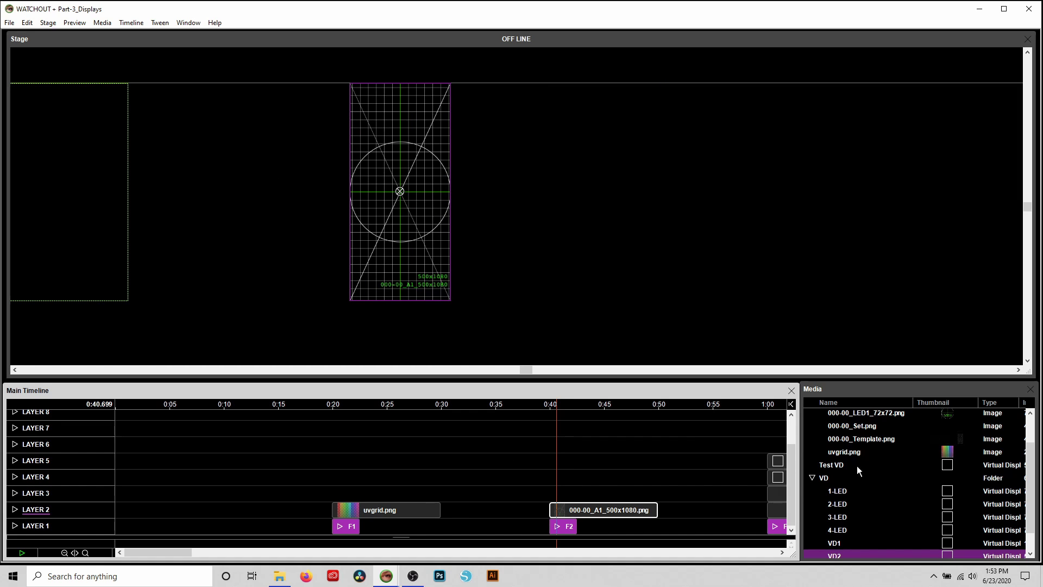
Move the Test VD media item into the VD folder.
{"action": "left_click", "coordinate": [310, 260], "text": "ctrl+alt"}
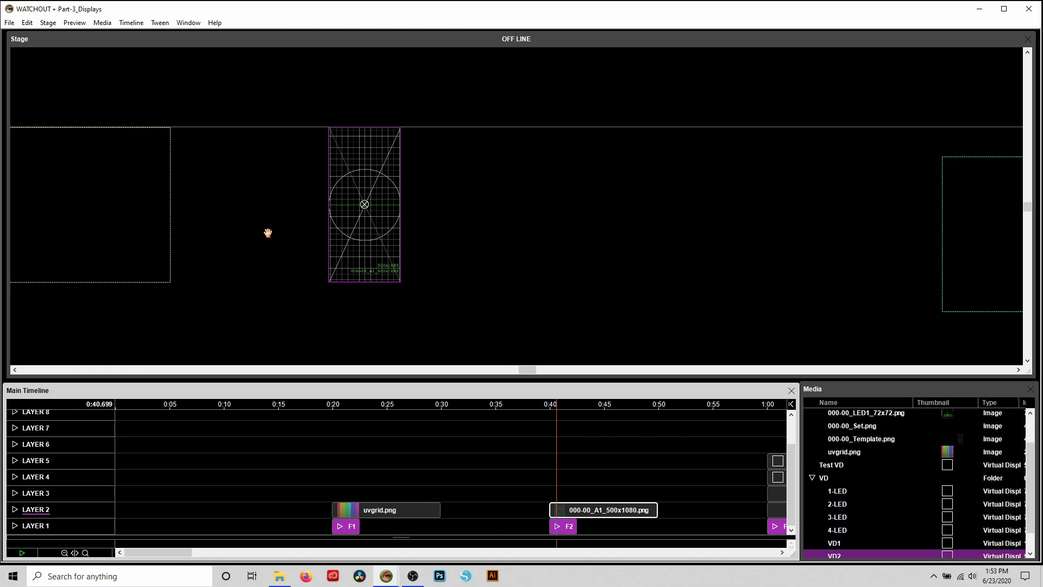
{"action": "left_click_drag", "start_coordinate": [267, 232], "coordinate": [518, 209]}
{"action": "scroll", "coordinate": [881, 491], "scroll_direction": "up", "scroll_amount": 3}
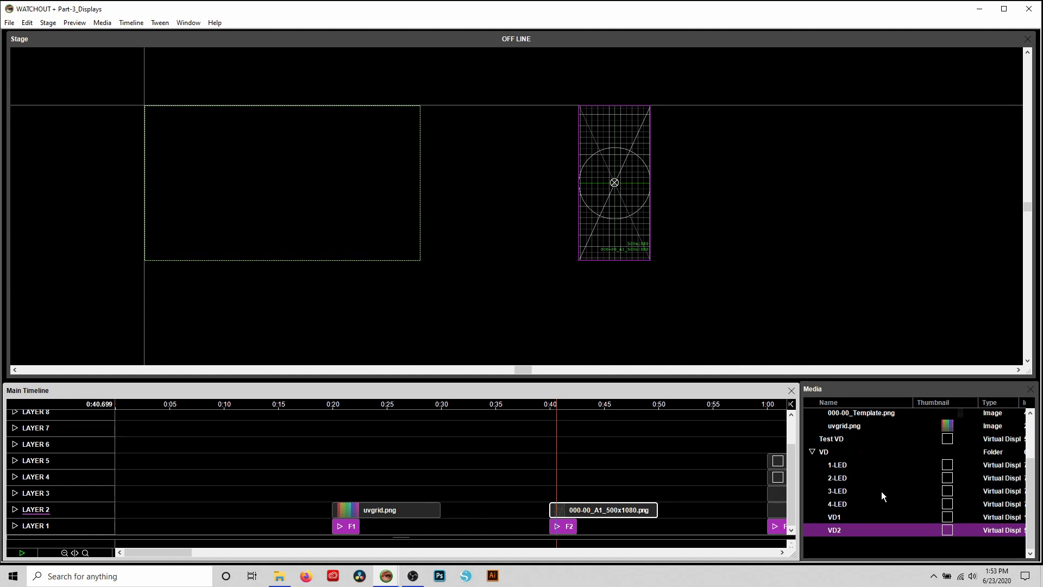
{"action": "left_click", "coordinate": [830, 505]}
{"action": "left_click_drag", "start_coordinate": [828, 504], "coordinate": [823, 520]}
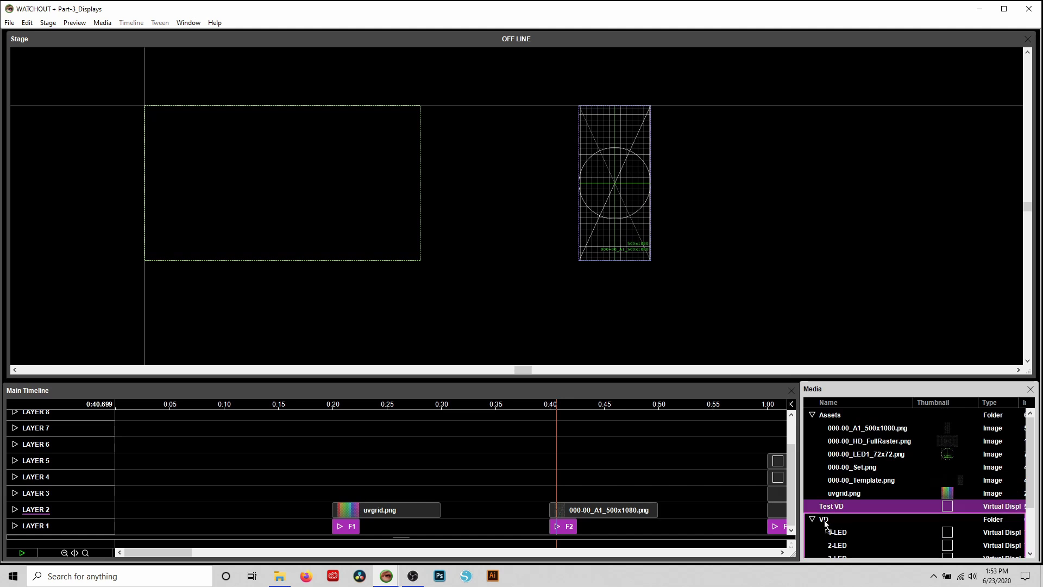
{"action": "scroll", "coordinate": [829, 505], "scroll_direction": "down", "scroll_amount": 2}
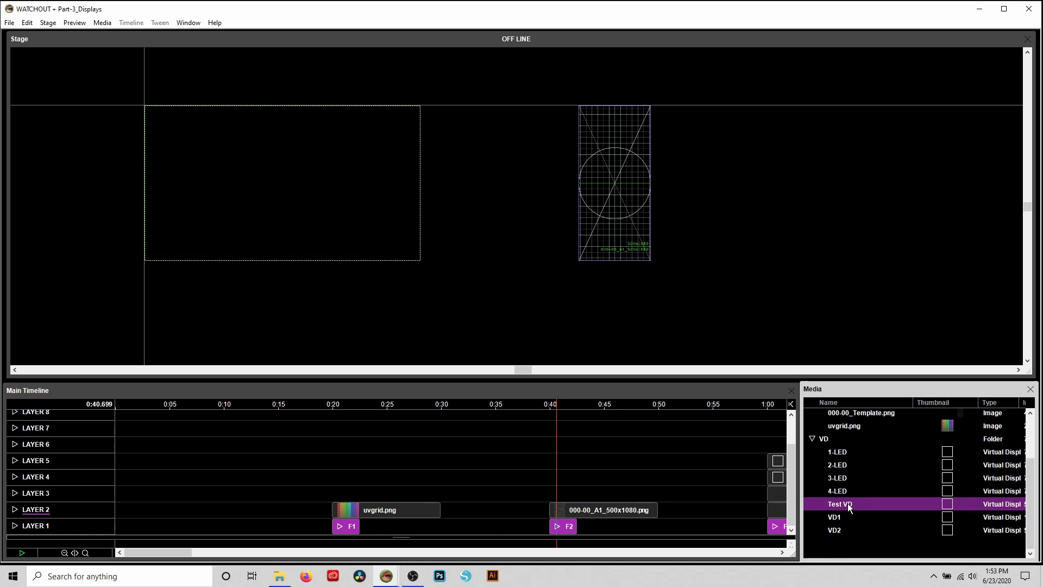
Add Test VD to Layer 3 of the main timeline at 0:40 and position it inside the Front Projector area.
{"action": "left_click_drag", "start_coordinate": [847, 502], "coordinate": [553, 494]}
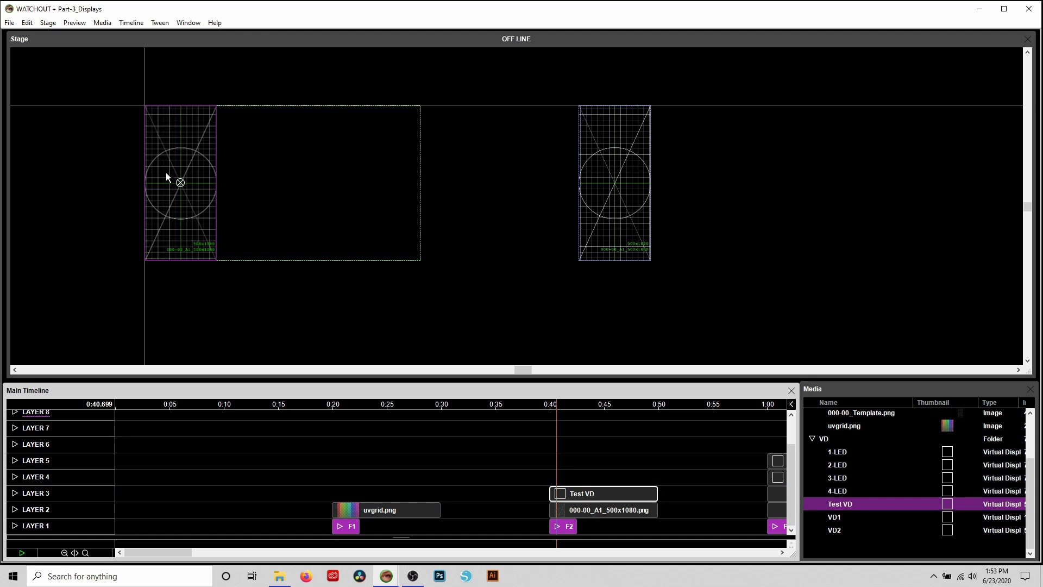
{"action": "left_click_drag", "start_coordinate": [182, 183], "coordinate": [238, 184]}
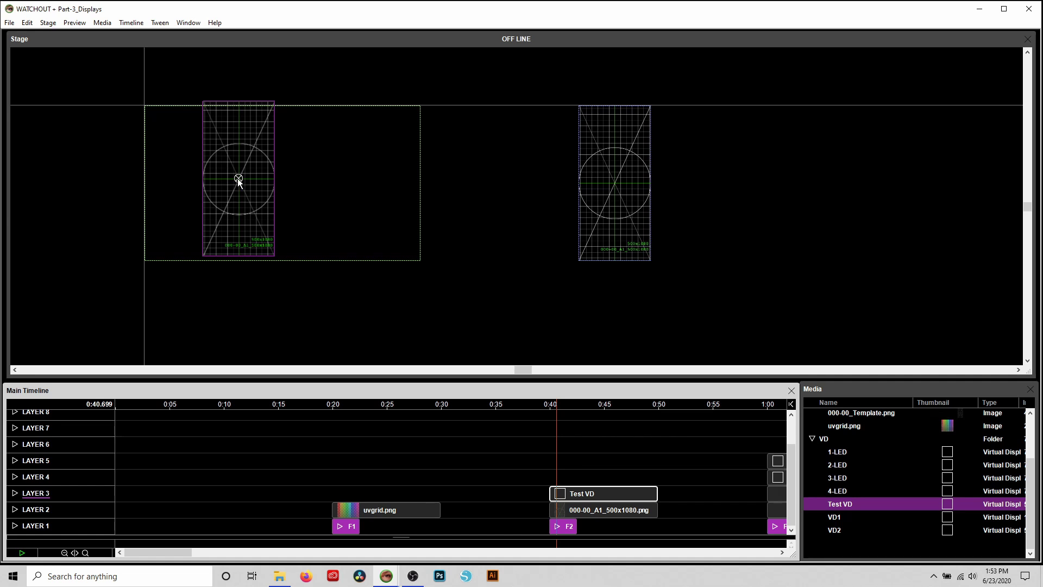
{"action": "left_click_drag", "start_coordinate": [235, 180], "coordinate": [200, 184]}
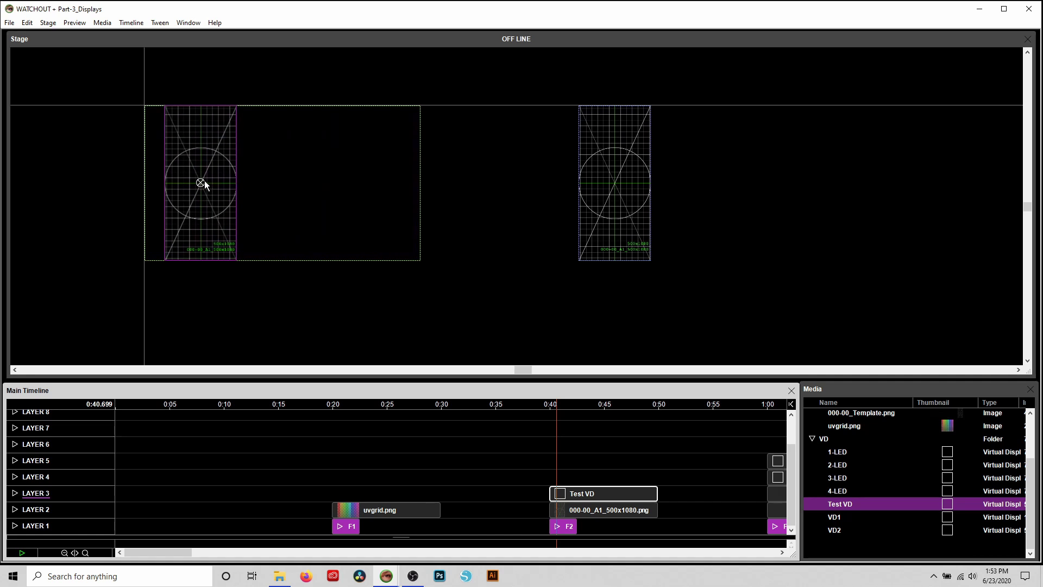
{"action": "left_click_drag", "start_coordinate": [200, 181], "coordinate": [214, 178]}
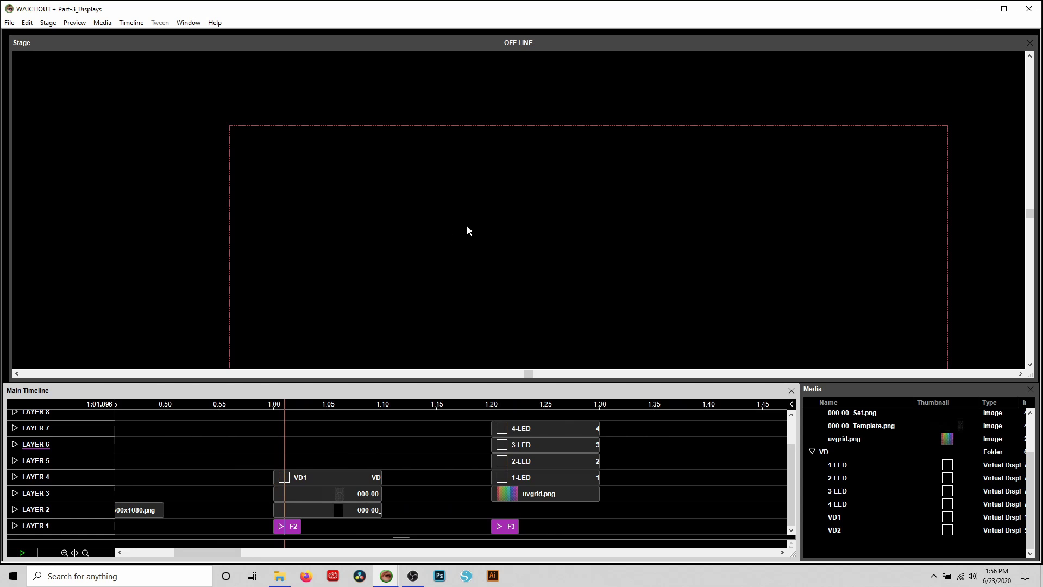
Examine the set outline, the Layer 2 and Layer 3 cues at 1:00, and the VD1 and VD2 virtual displays with their test grids.
{"action": "scroll", "coordinate": [528, 231], "scroll_direction": "down", "scroll_amount": 5}
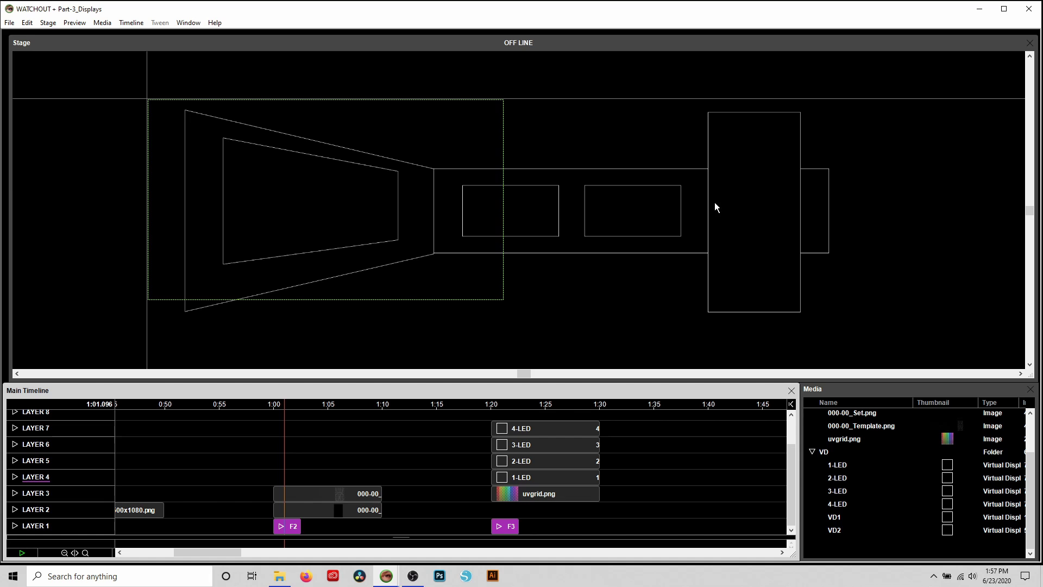
{"action": "scroll", "coordinate": [440, 214], "scroll_direction": "down", "scroll_amount": 1}
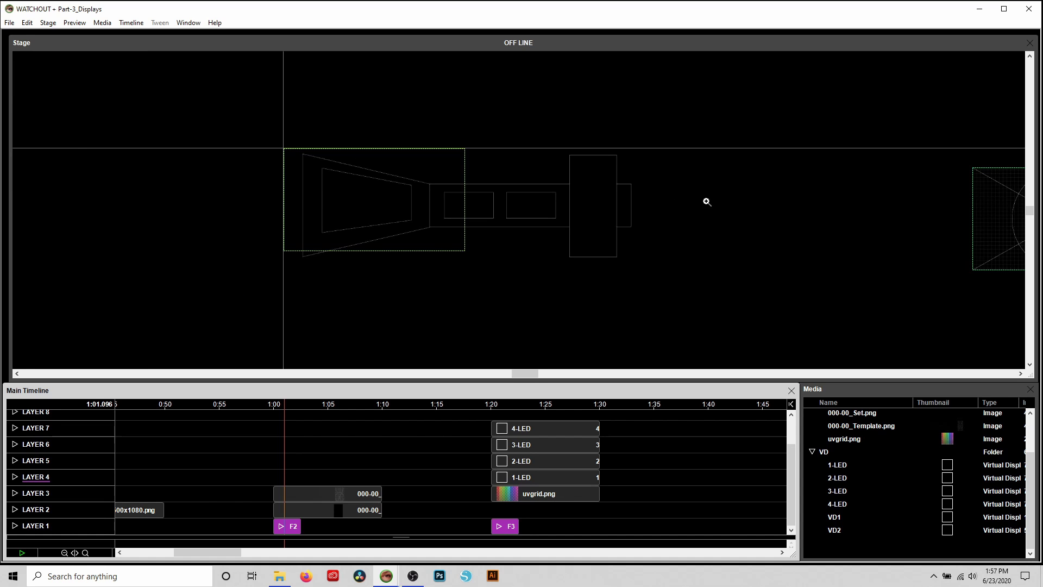
{"action": "left_click_drag", "start_coordinate": [726, 202], "coordinate": [403, 193]}
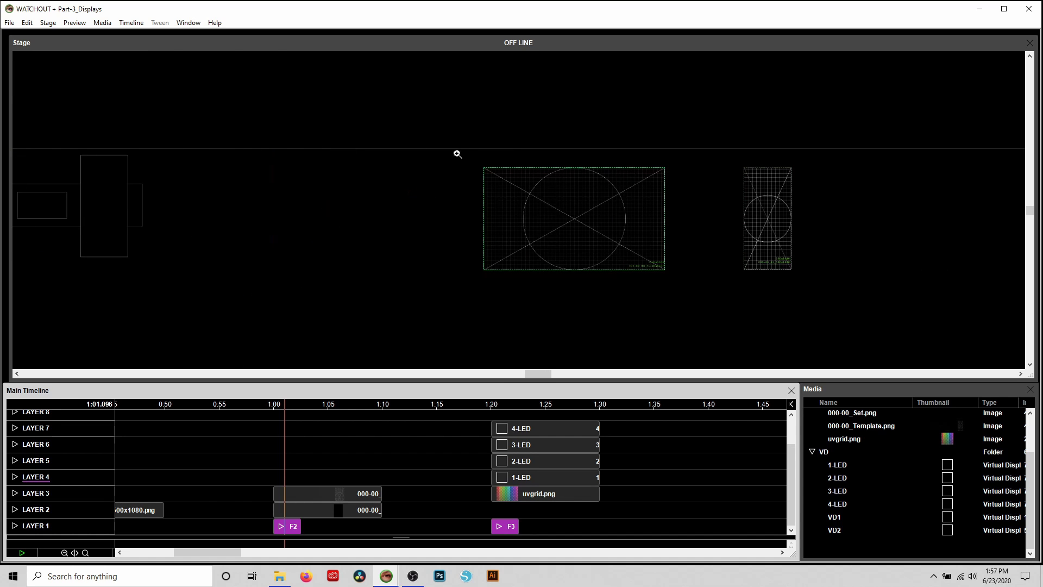
{"action": "left_click", "coordinate": [371, 511]}
{"action": "left_click", "coordinate": [364, 494]}
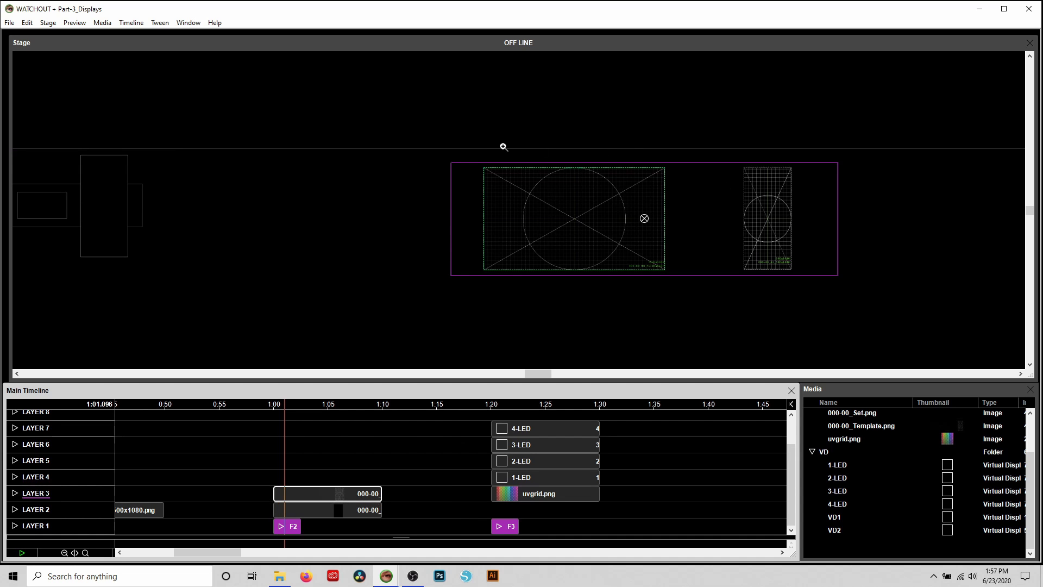
{"action": "left_click_drag", "start_coordinate": [463, 154], "coordinate": [834, 285]}
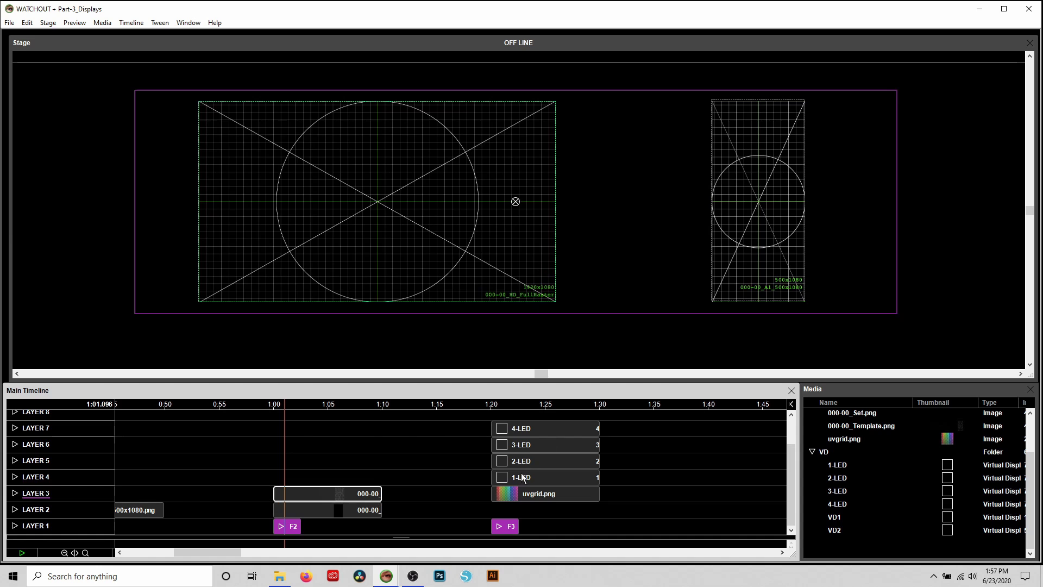
{"action": "left_click", "coordinate": [513, 53]}
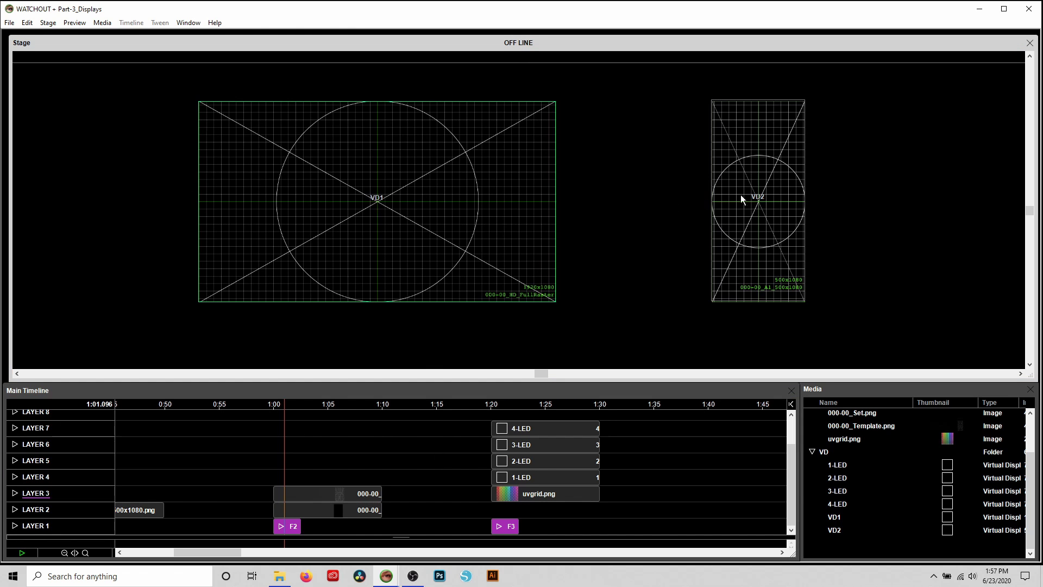
{"action": "left_click", "coordinate": [379, 196]}
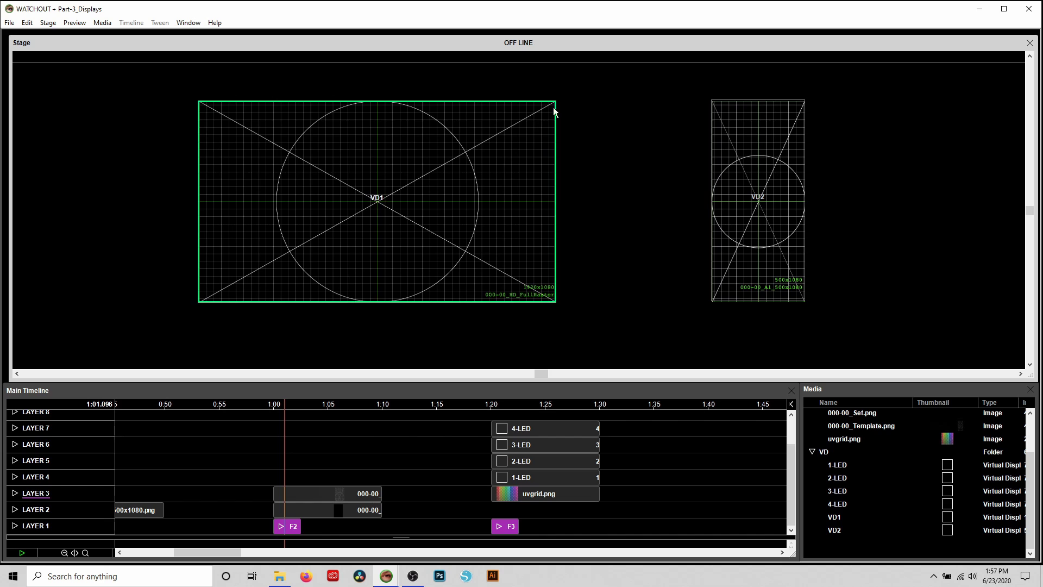
{"action": "left_click", "coordinate": [757, 195]}
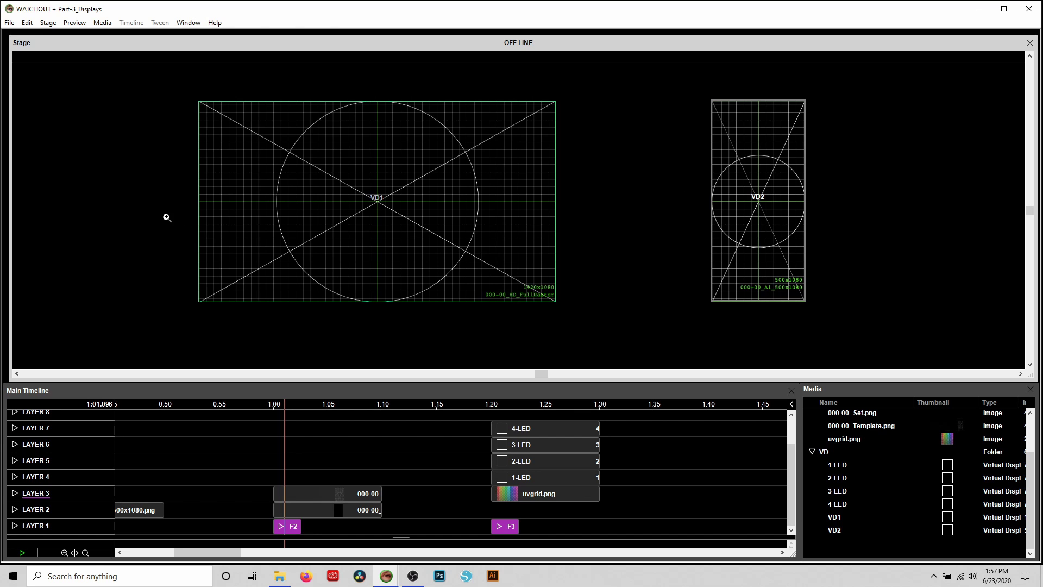
Add the VD1 virtual display to Layer 4 of the main timeline at 1:00, above the existing cues.
{"action": "left_click_drag", "start_coordinate": [114, 209], "coordinate": [650, 191]}
{"action": "scroll", "coordinate": [657, 210], "scroll_direction": "down", "scroll_amount": 3}
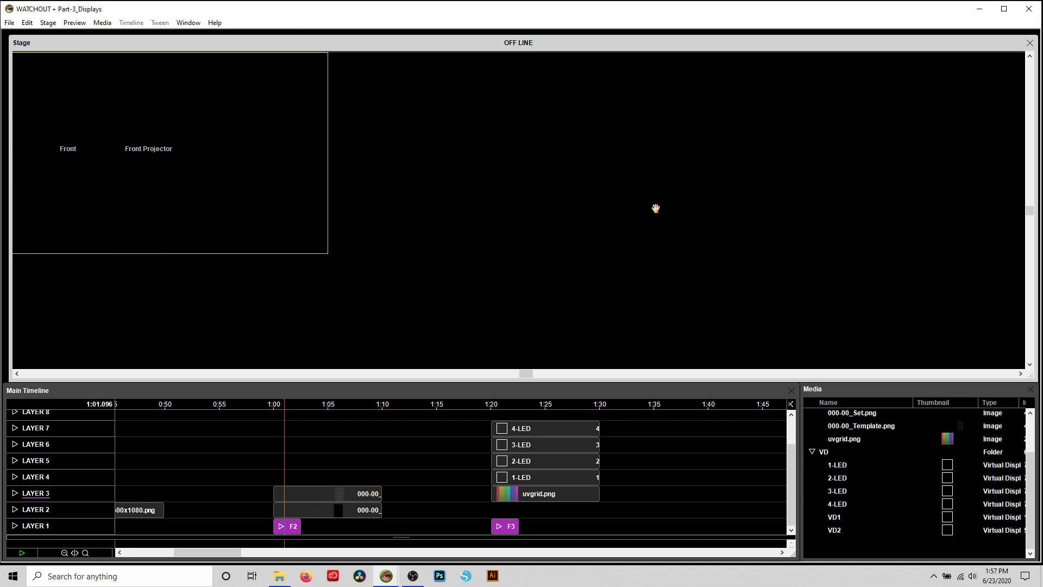
{"action": "left_click_drag", "start_coordinate": [669, 254], "coordinate": [658, 257]}
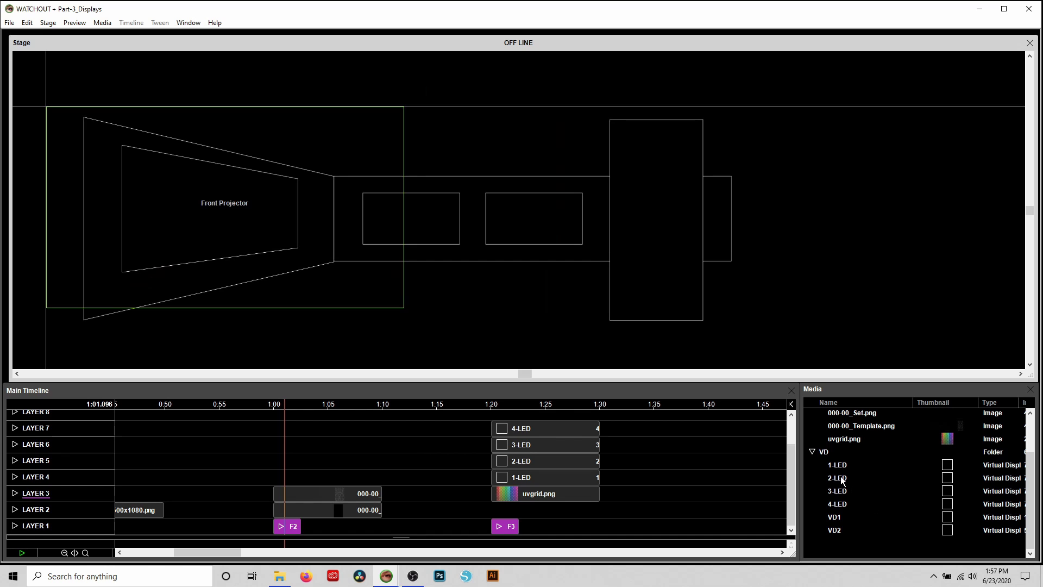
{"action": "left_click_drag", "start_coordinate": [837, 517], "coordinate": [302, 478]}
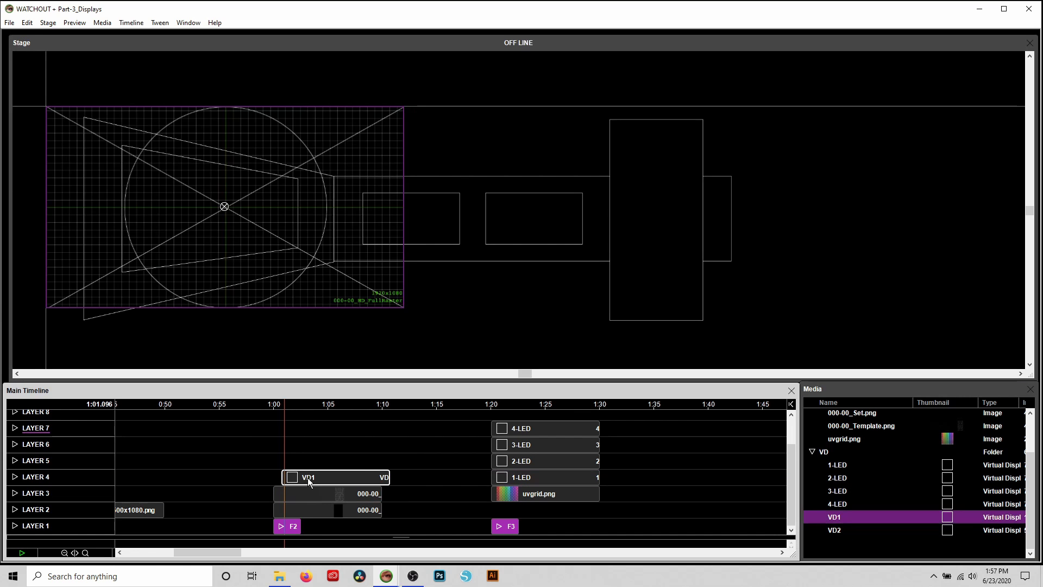
Add the VD2 virtual display to Layer 5 at 1:00 and align it with the tall rectangle of the set outline.
{"action": "left_click", "coordinate": [839, 531]}
{"action": "left_click_drag", "start_coordinate": [839, 534], "coordinate": [314, 459]}
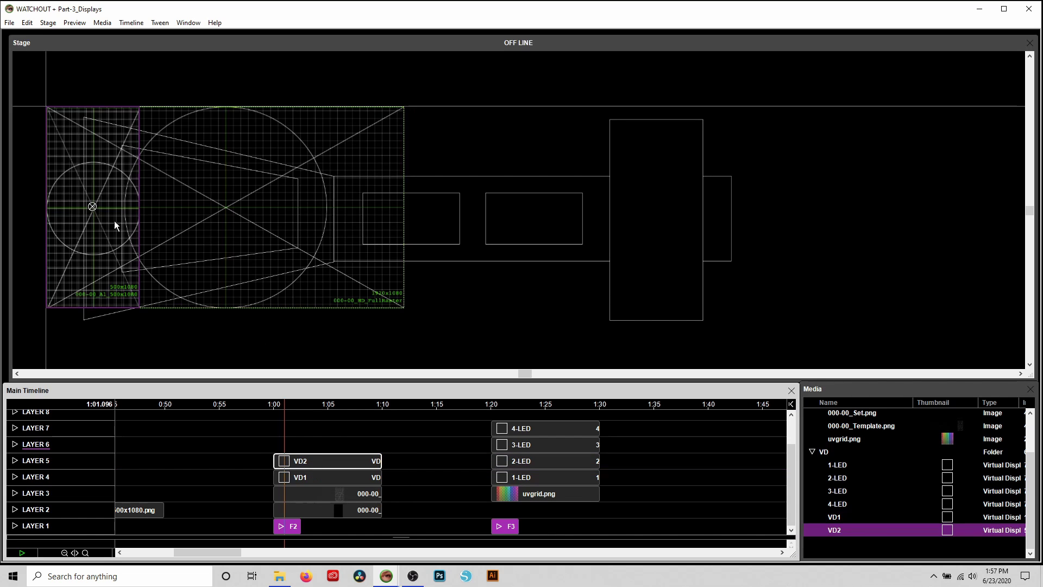
{"action": "left_click_drag", "start_coordinate": [91, 211], "coordinate": [150, 213]}
{"action": "left_click_drag", "start_coordinate": [570, 216], "coordinate": [655, 222]}
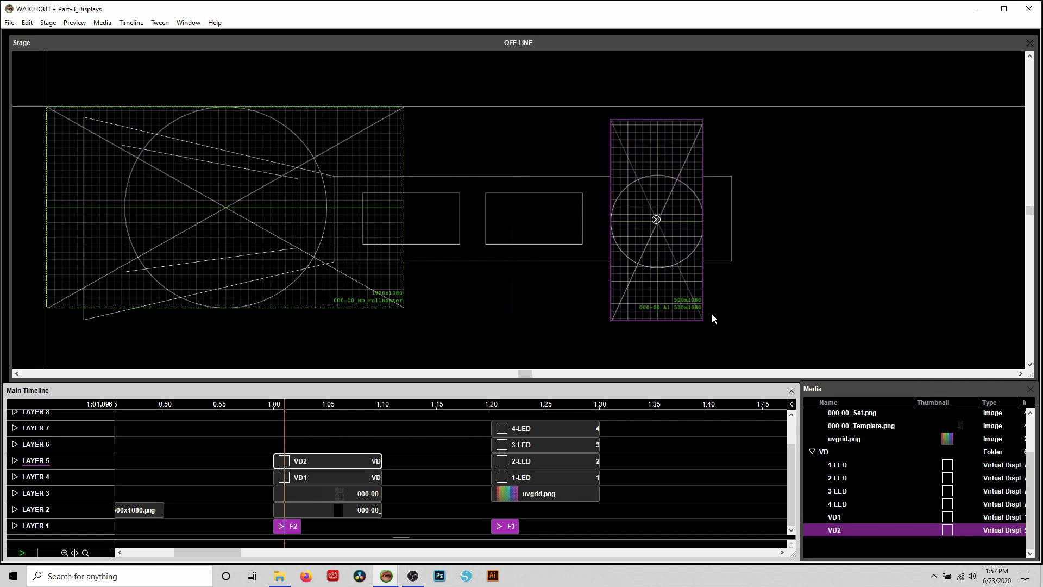
Add a Corners tween to the VD1 cue and fit its two right corners to the narrow edge of the set's inner trapezoid.
{"action": "left_click", "coordinate": [338, 477]}
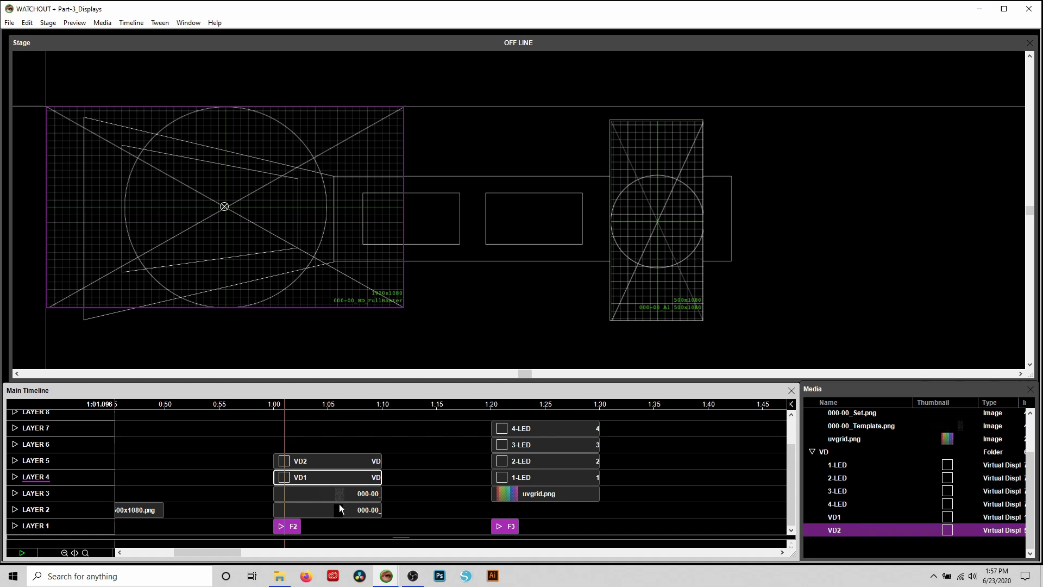
{"action": "right_click", "coordinate": [351, 477]}
{"action": "mouse_move", "coordinate": [438, 552]}
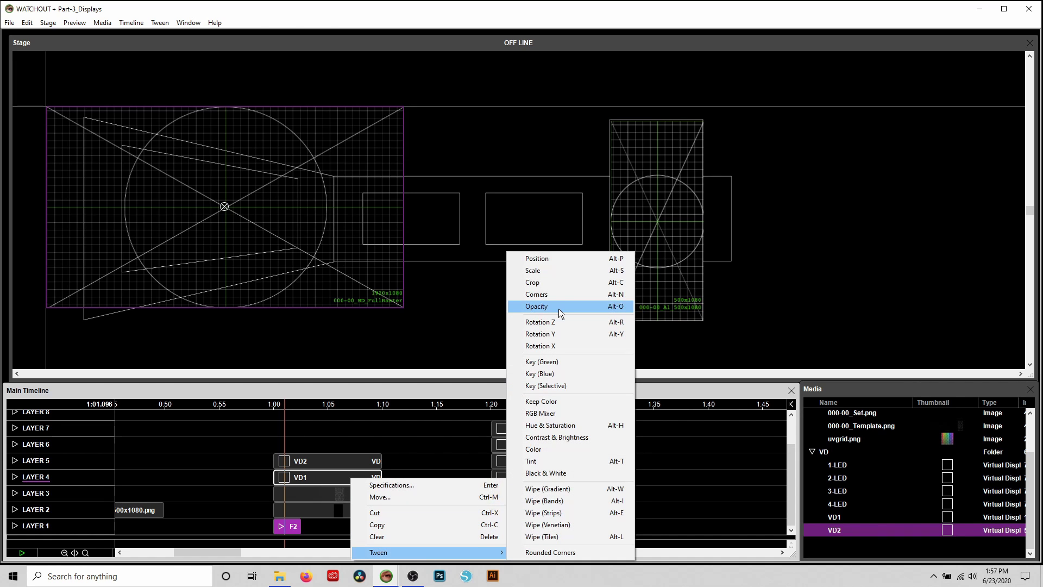
{"action": "left_click", "coordinate": [563, 293]}
{"action": "left_click_drag", "start_coordinate": [406, 307], "coordinate": [357, 279]}
{"action": "left_click_drag", "start_coordinate": [403, 108], "coordinate": [298, 179]}
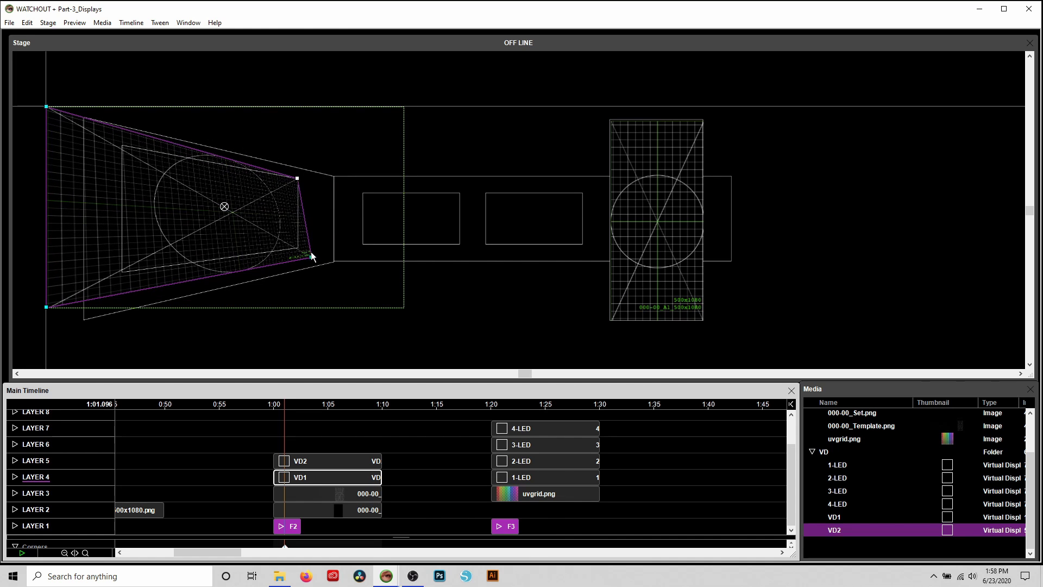
{"action": "left_click_drag", "start_coordinate": [311, 256], "coordinate": [298, 248]}
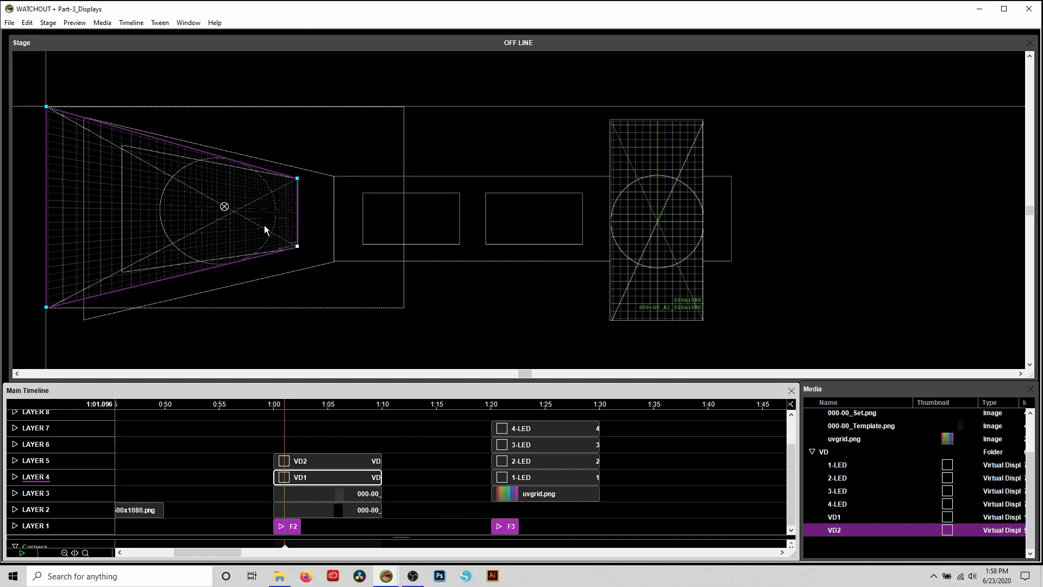
Fit the VD1 cue's two left corners to the wide edge of the set's inner trapezoid and fine-tune its lower corners.
{"action": "left_click_drag", "start_coordinate": [46, 107], "coordinate": [123, 147]}
{"action": "left_click_drag", "start_coordinate": [47, 308], "coordinate": [122, 270]}
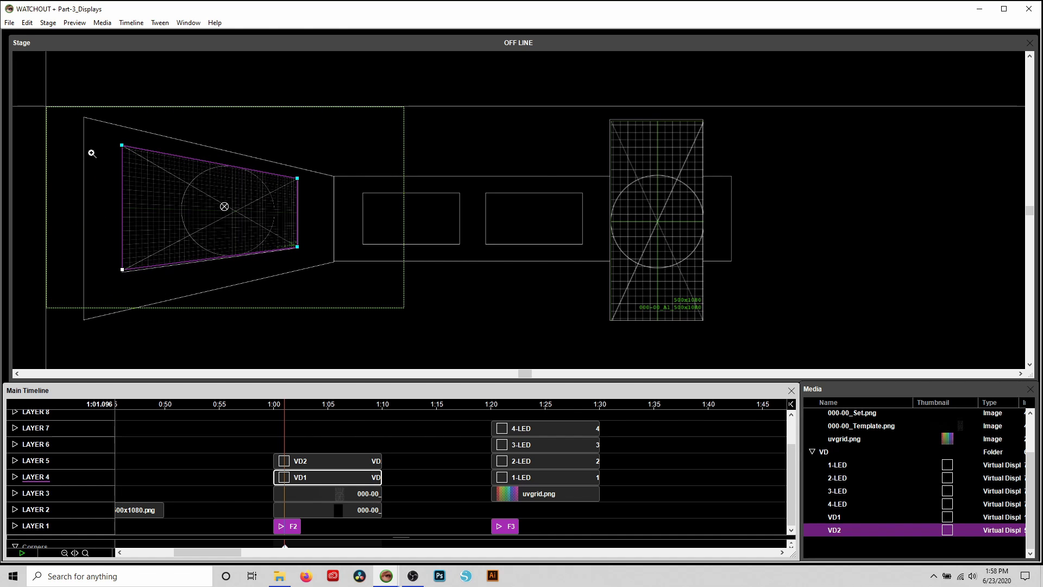
{"action": "left_click_drag", "start_coordinate": [104, 131], "coordinate": [359, 320]}
{"action": "left_click_drag", "start_coordinate": [658, 275], "coordinate": [659, 278]}
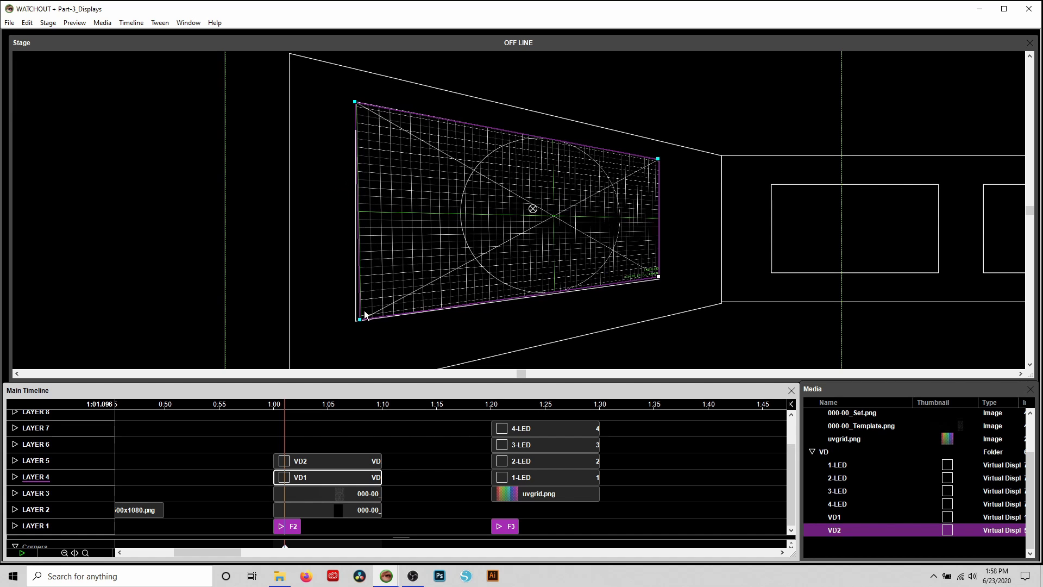
{"action": "left_click_drag", "start_coordinate": [359, 320], "coordinate": [354, 320]}
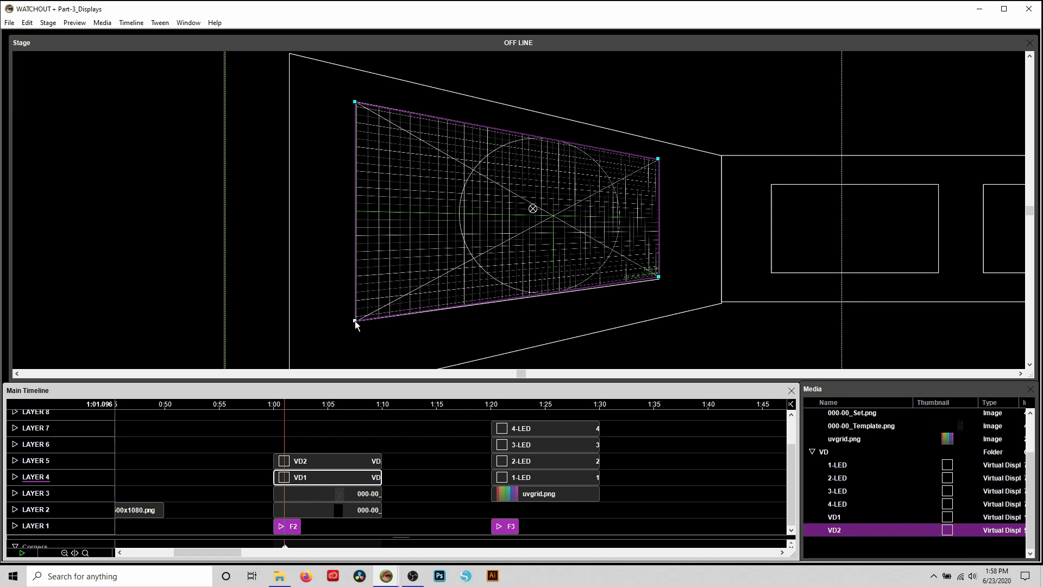
{"action": "left_click", "coordinate": [657, 277]}
{"action": "left_click_drag", "start_coordinate": [658, 278], "coordinate": [657, 279]}
{"action": "left_click", "coordinate": [180, 234], "text": "ctrl+alt"}
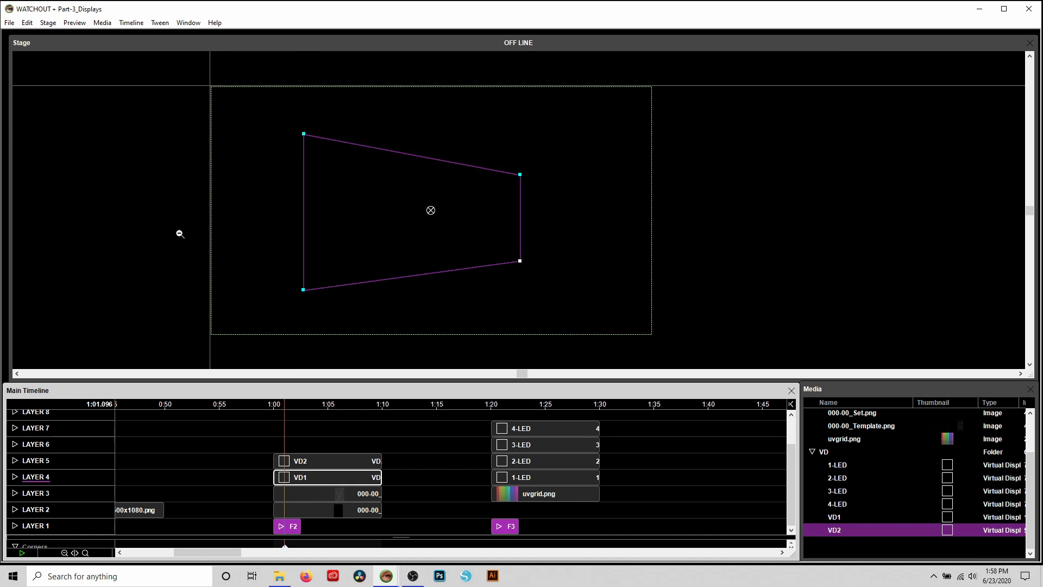
{"action": "left_click", "coordinate": [180, 233], "text": "ctrl+alt"}
{"action": "left_click", "coordinate": [418, 309]}
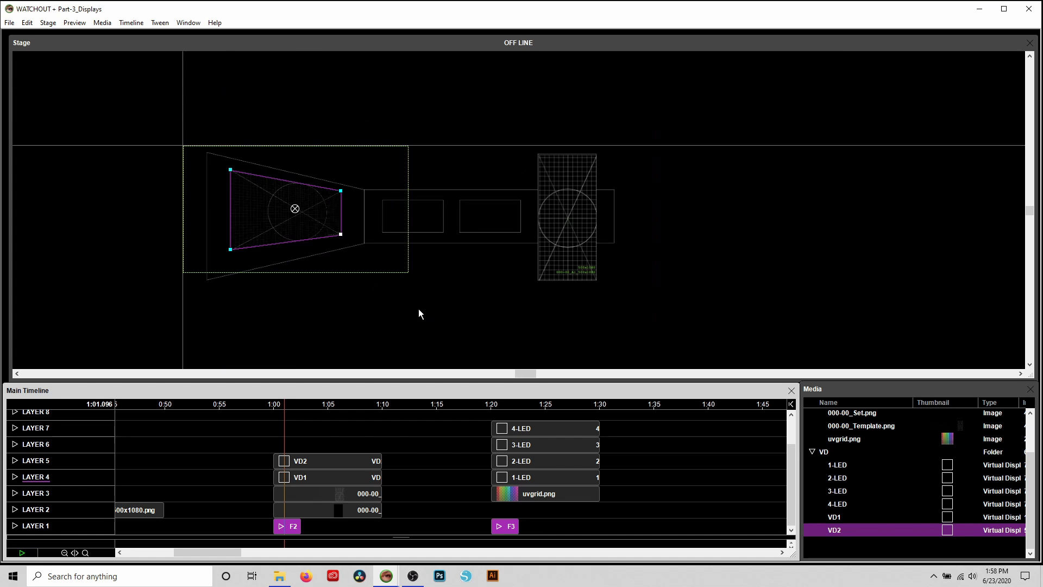
Add uvgrid.png to Layer 6 of the main timeline at 1:00, above the VD2 cue.
{"action": "left_click_drag", "start_coordinate": [833, 221], "coordinate": [400, 220]}
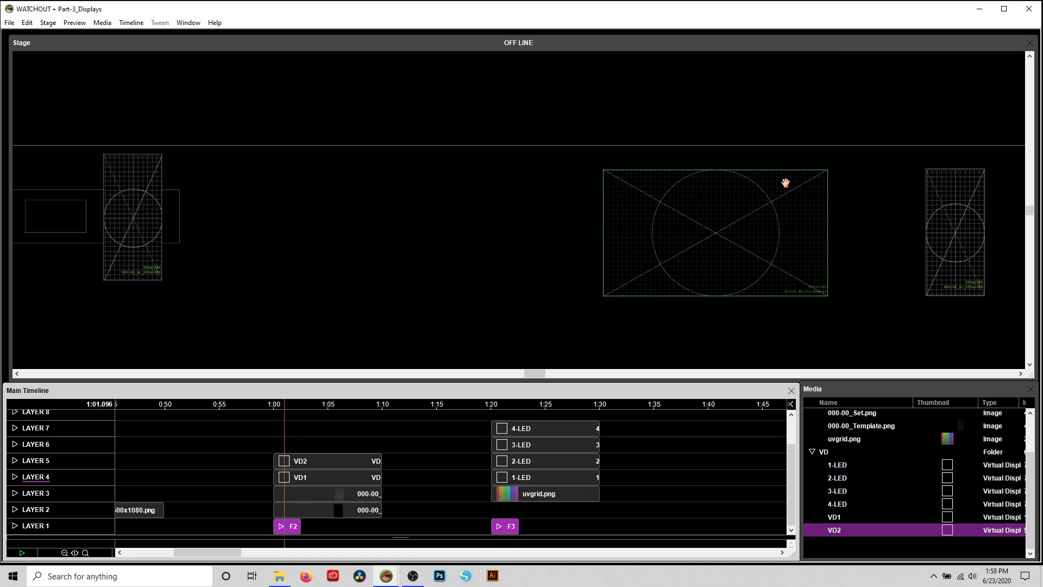
{"action": "left_click", "coordinate": [858, 438]}
{"action": "left_click_drag", "start_coordinate": [858, 437], "coordinate": [298, 443]}
Move the uvgrid.png image over the VD1 virtual display and inspect its mapping in the set's trapezoid.
{"action": "scroll", "coordinate": [397, 267], "scroll_direction": "down", "scroll_amount": 2}
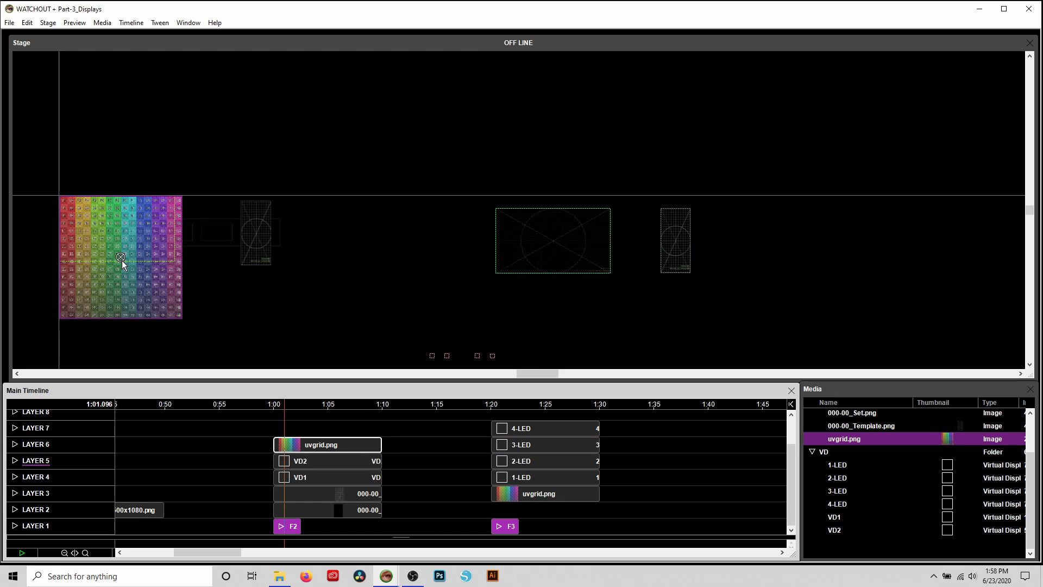
{"action": "left_click_drag", "start_coordinate": [124, 260], "coordinate": [555, 255]}
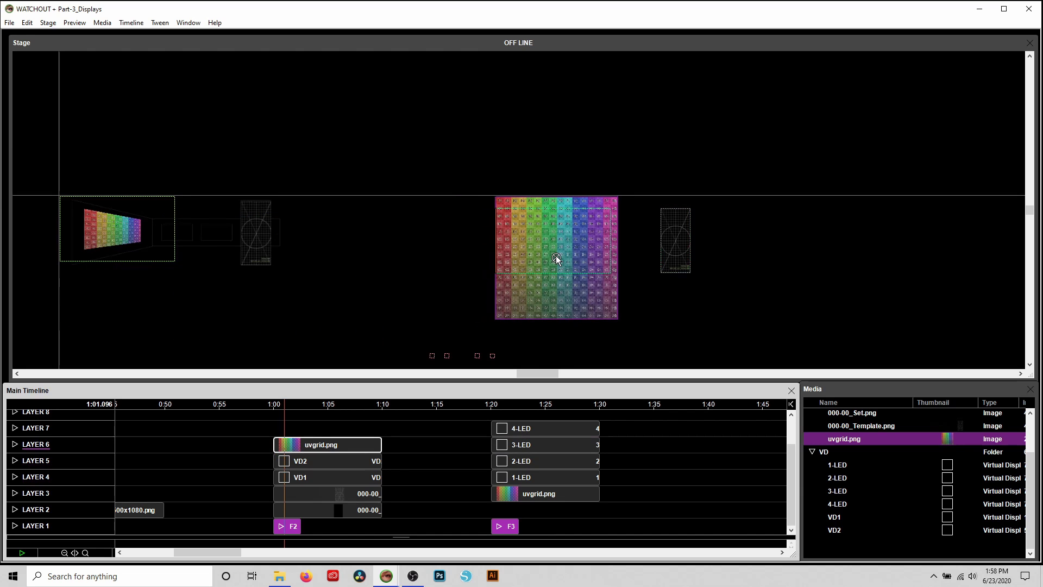
{"action": "left_click_drag", "start_coordinate": [45, 179], "coordinate": [337, 280]}
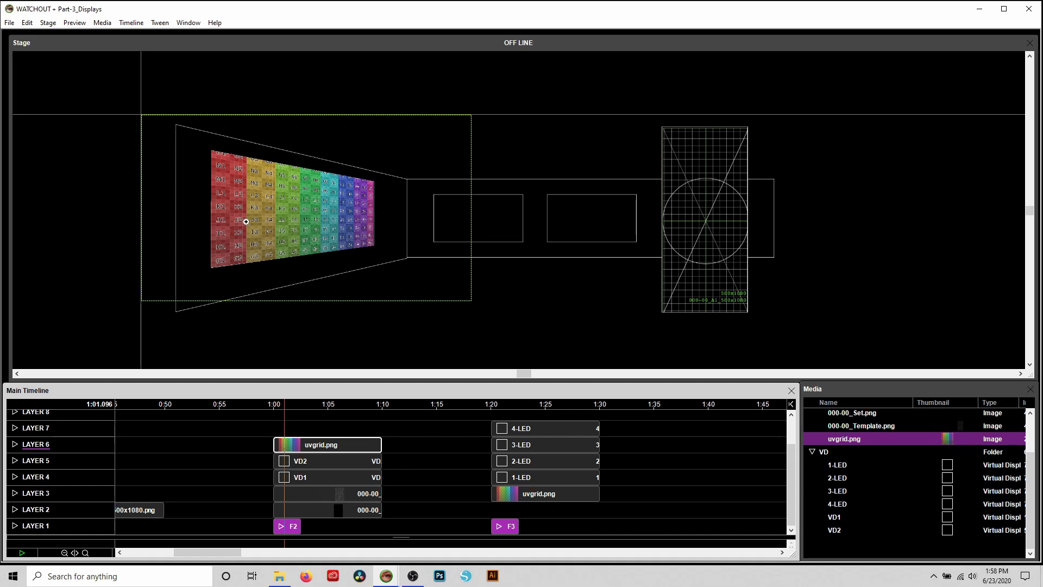
{"action": "left_click", "coordinate": [134, 209], "text": "ctrl+alt"}
{"action": "left_click", "coordinate": [134, 209], "text": "ctrl+alt"}
{"action": "left_click", "coordinate": [134, 209], "text": "ctrl+alt"}
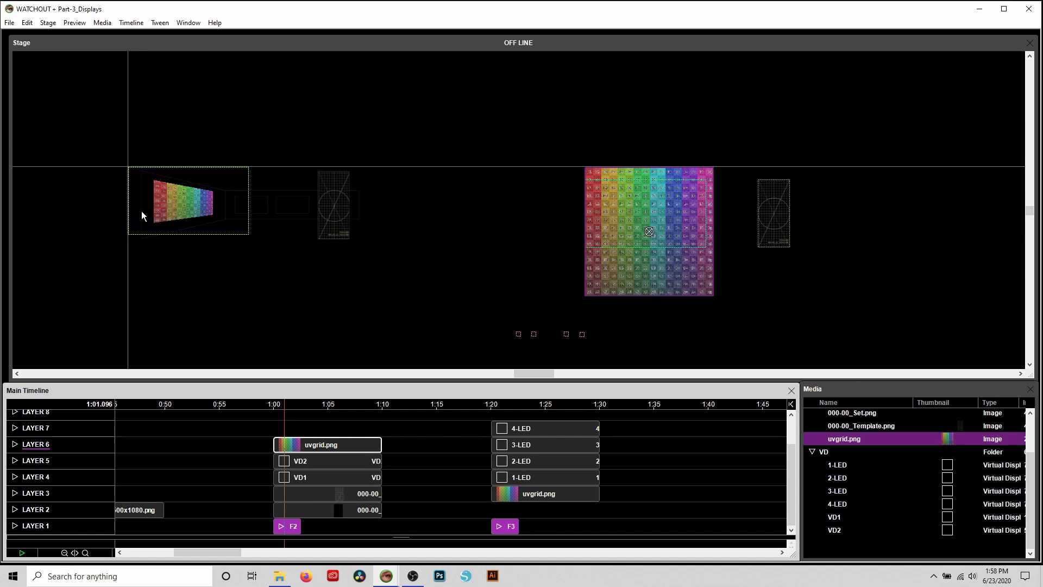